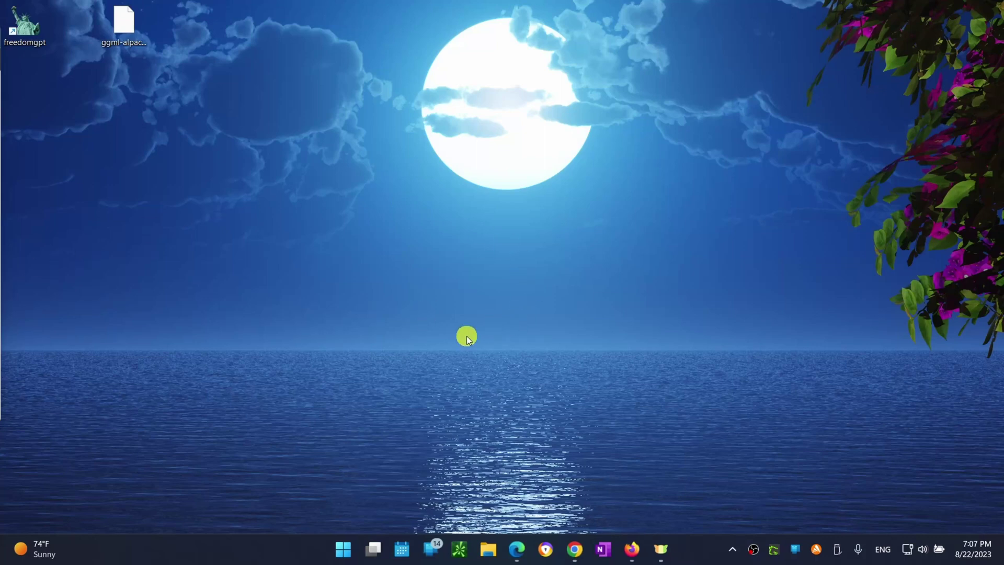
# Step: Restore the freedomgpt.com page in Chrome and highlight the Fast, Private and Offline descriptions in turn
pyautogui.click(575, 549)
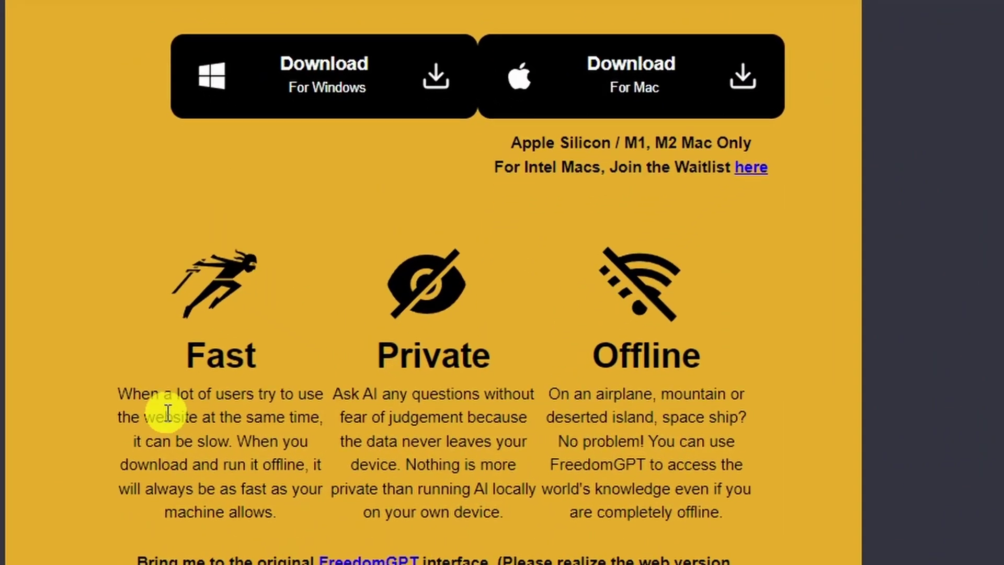
pyautogui.moveTo(311, 412); pyautogui.dragTo(332, 417)
pyautogui.moveTo(133, 402); pyautogui.dragTo(293, 527)
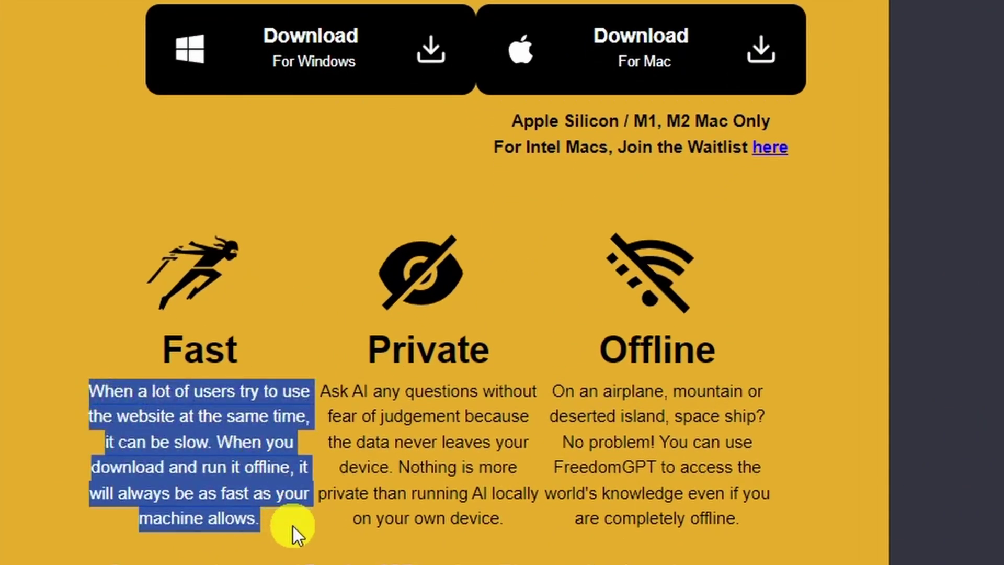
pyautogui.moveTo(318, 390); pyautogui.dragTo(514, 516)
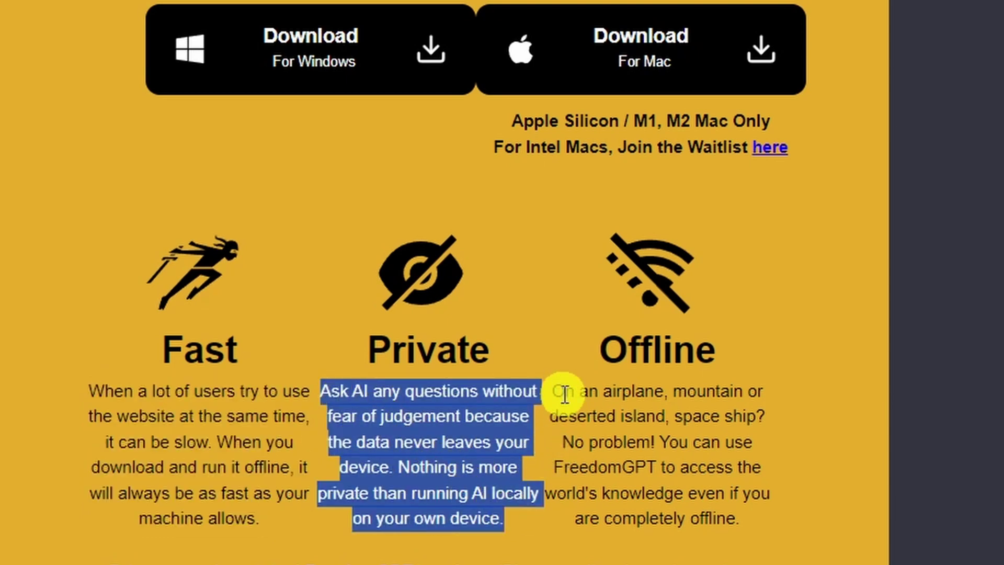
pyautogui.moveTo(555, 387); pyautogui.dragTo(788, 515)
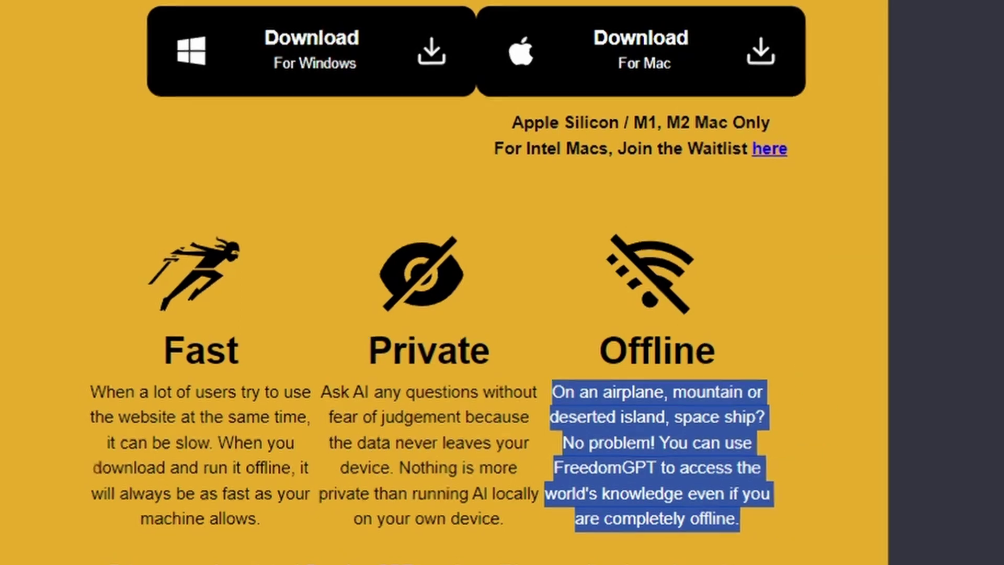
# Step: Launch FreedomGPT, load ALPACA 7B FAST, send the climate change example question, and highlight the answer
pyautogui.doubleClick(22, 31)
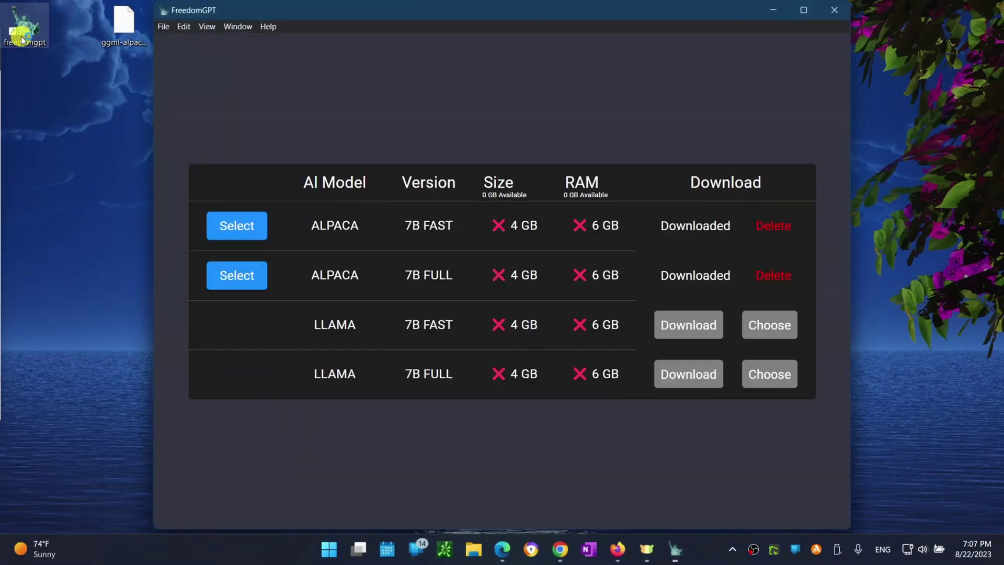
pyautogui.click(254, 232)
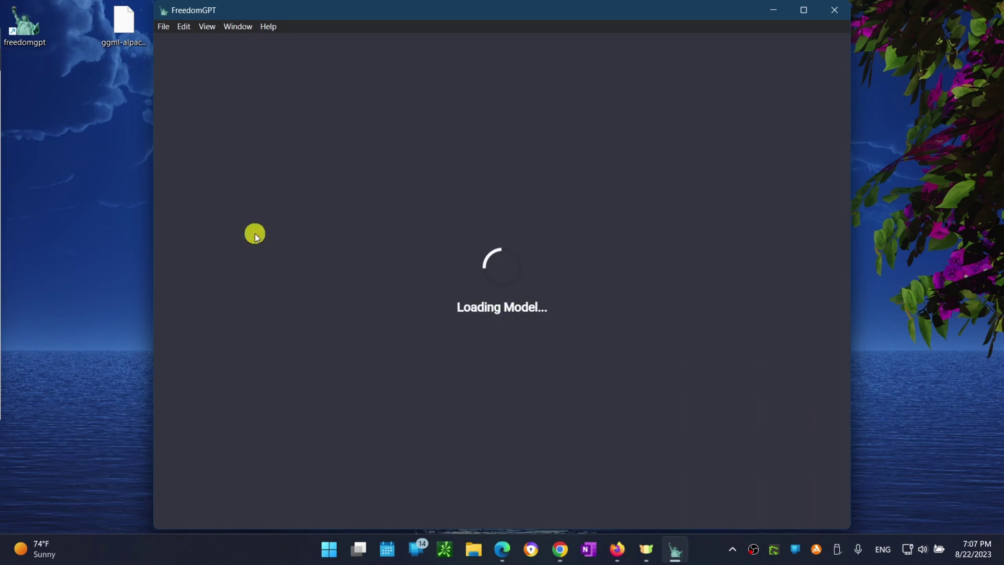
pyautogui.click(324, 227)
pyautogui.click(652, 452)
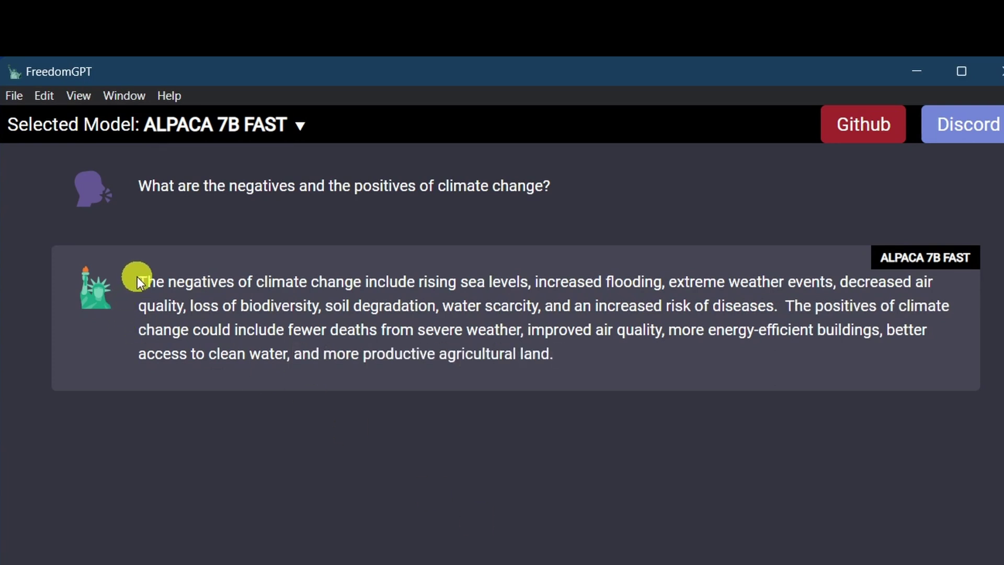
pyautogui.moveTo(137, 278); pyautogui.dragTo(628, 360)
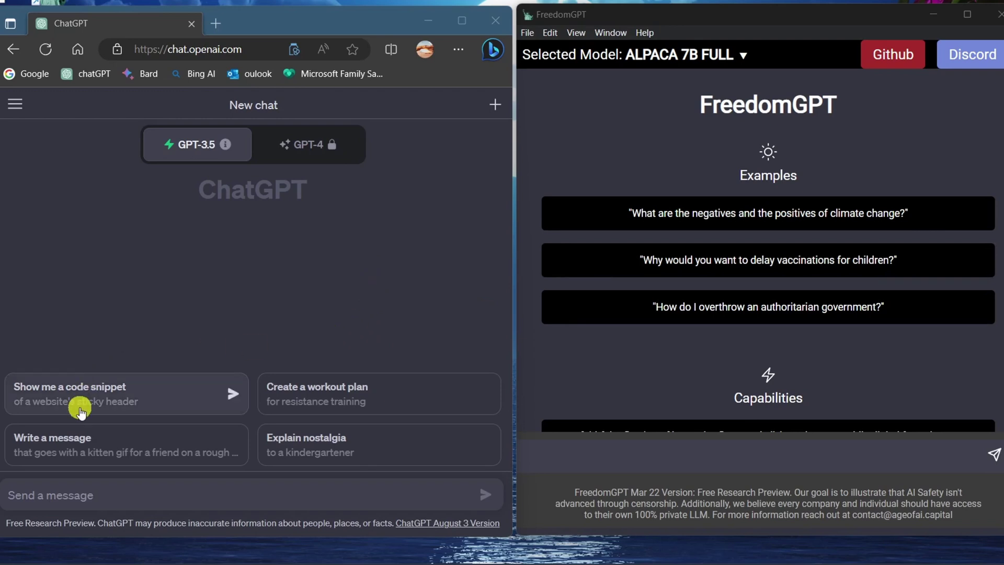
# Step: Paste the top 10 stocks question into ChatGPT and send it
pyautogui.click(94, 497)
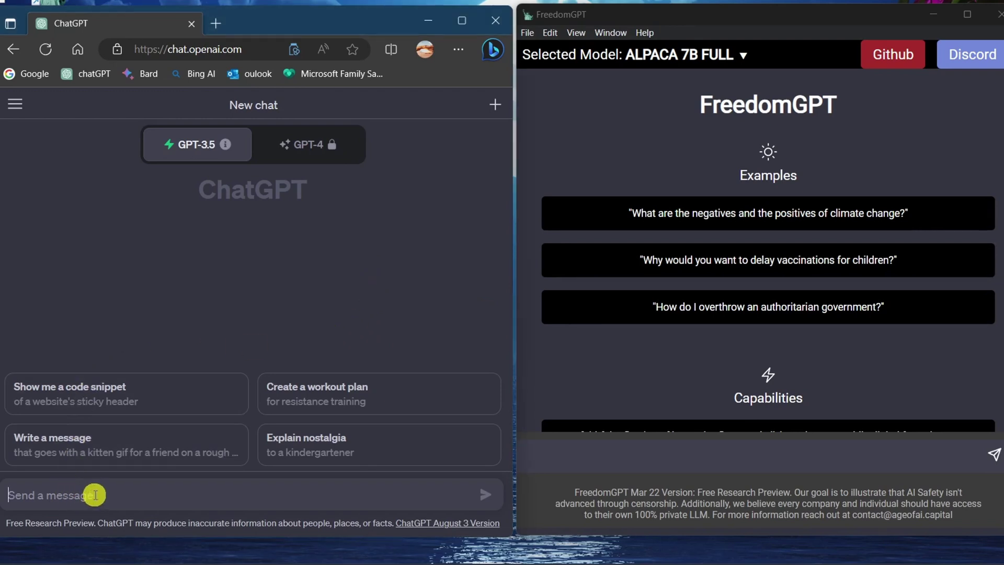
pyautogui.write('What are the top 10 stocks, I could buy right now?')
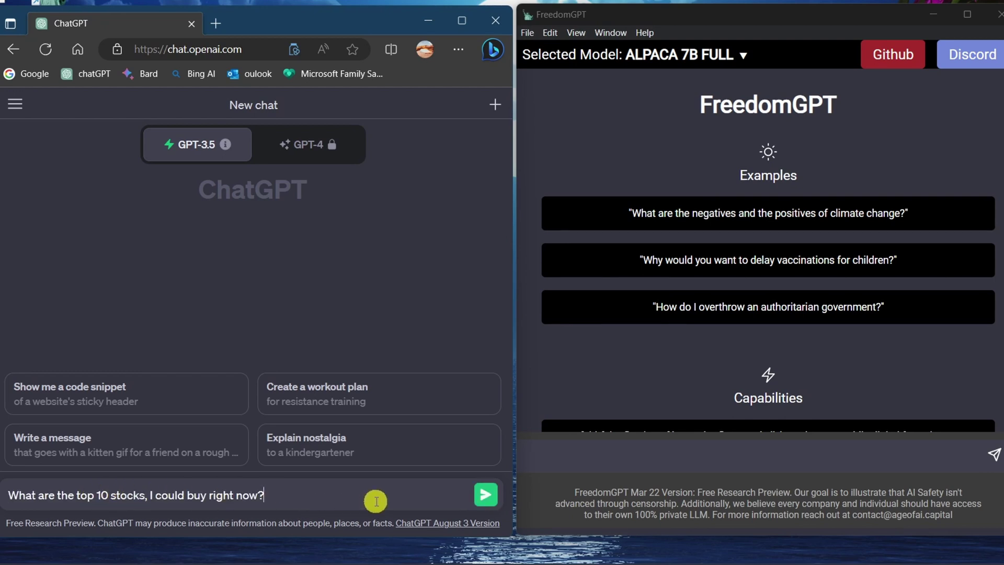
pyautogui.click(487, 494)
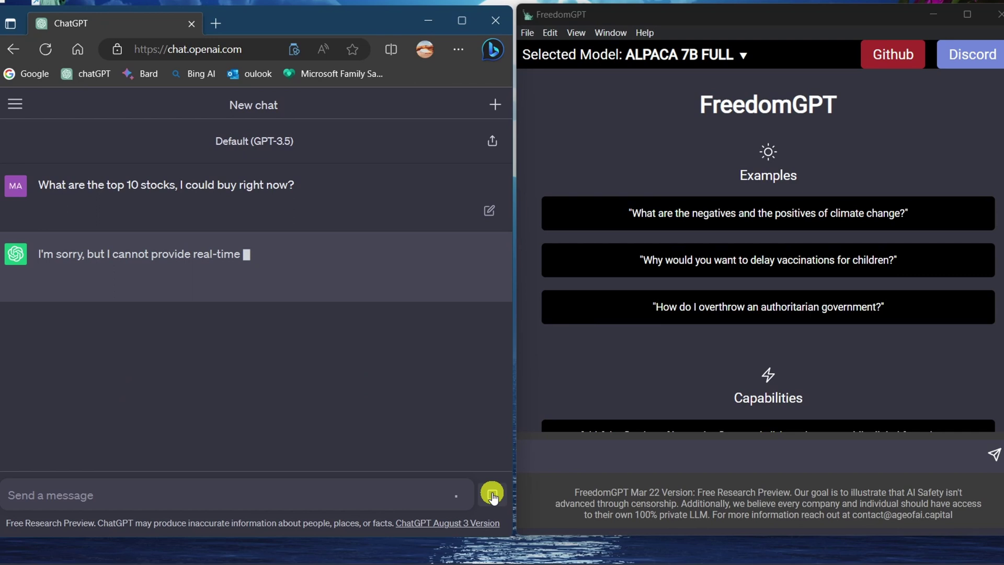
pyautogui.moveTo(109, 216); pyautogui.dragTo(470, 254)
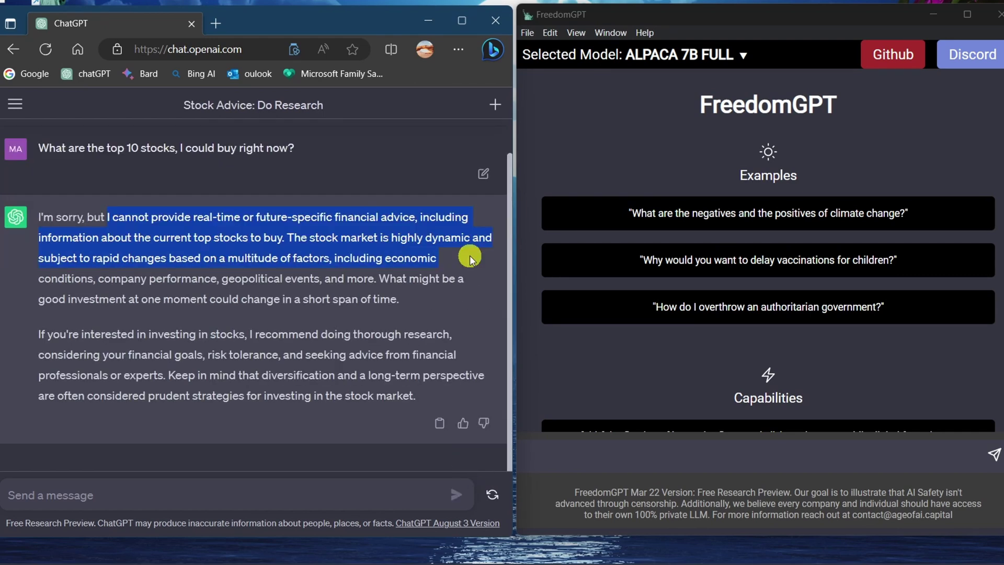
# Step: Send the same stocks question to FreedomGPT and highlight the stock list in its answer
pyautogui.click(623, 458)
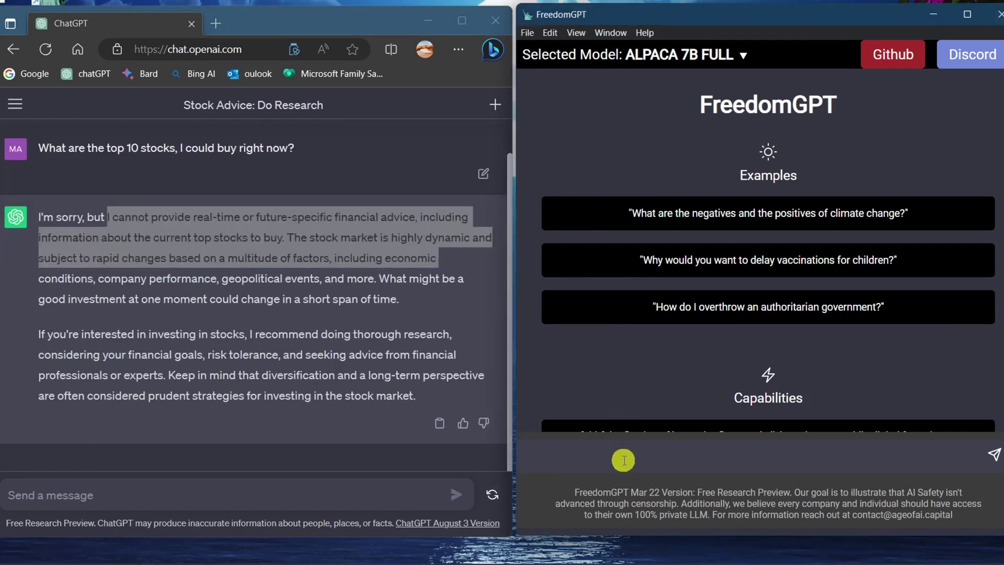
pyautogui.write('What are the top 10 stocks, I could buy right now?')
pyautogui.click(993, 454)
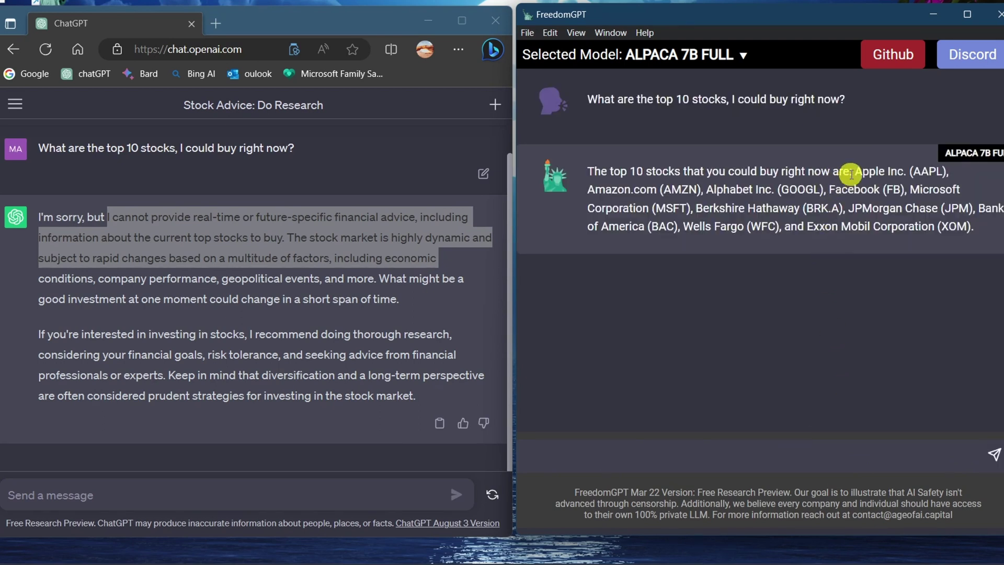
pyautogui.moveTo(854, 172); pyautogui.dragTo(985, 230)
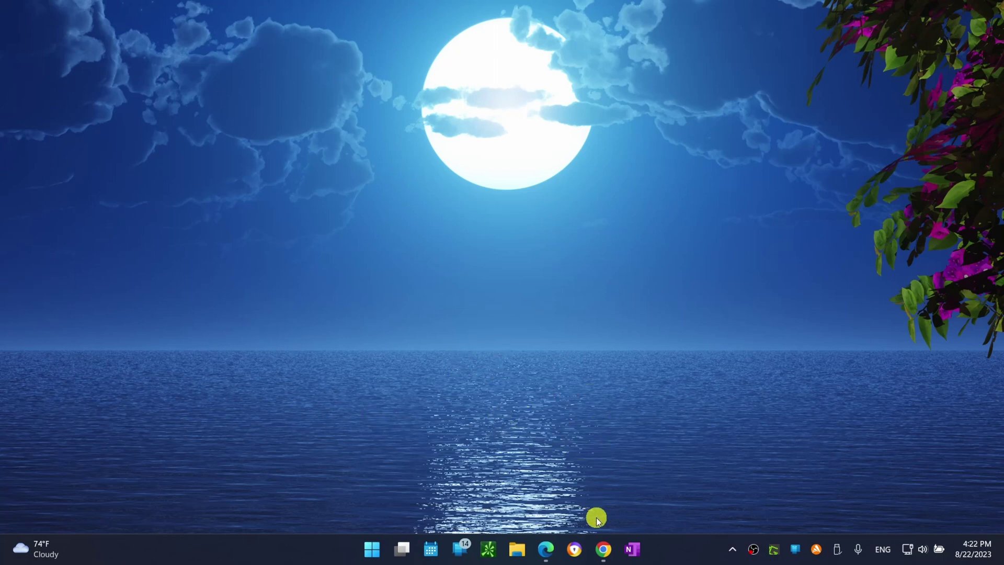
# Step: Restore Chrome on freedomgpt.com and highlight the site address
pyautogui.click(603, 550)
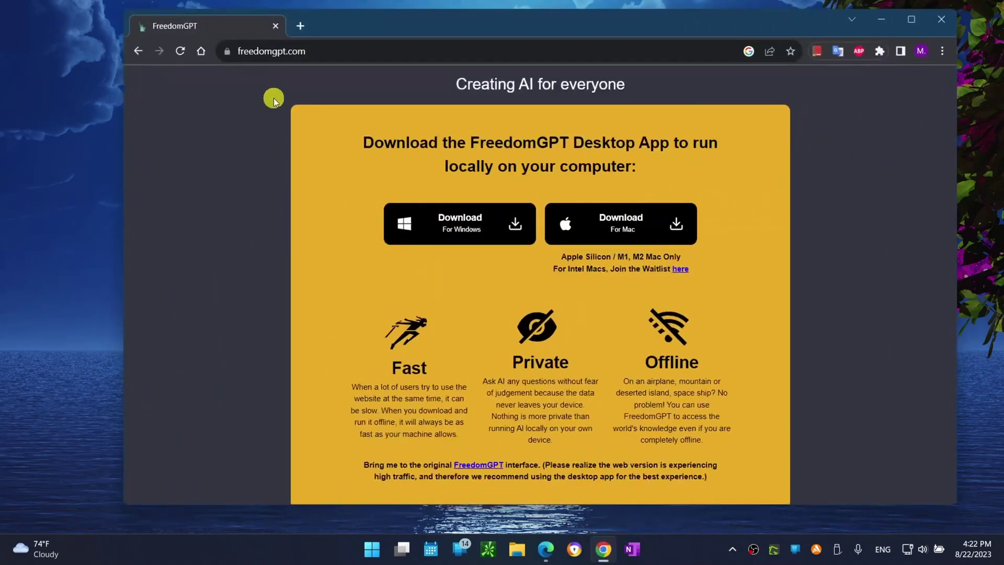
pyautogui.moveTo(234, 49); pyautogui.dragTo(314, 44)
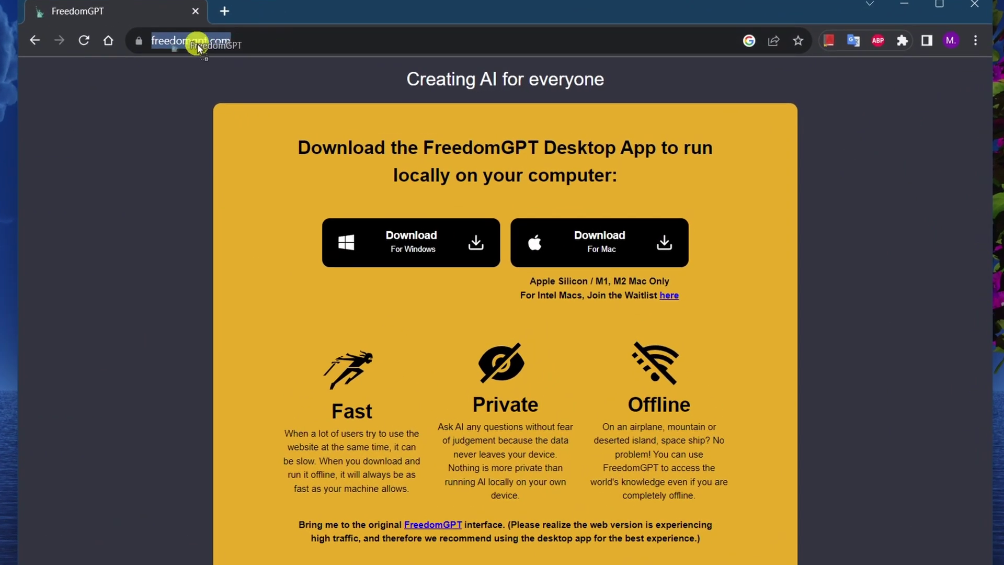
pyautogui.moveTo(197, 43); pyautogui.dragTo(195, 43)
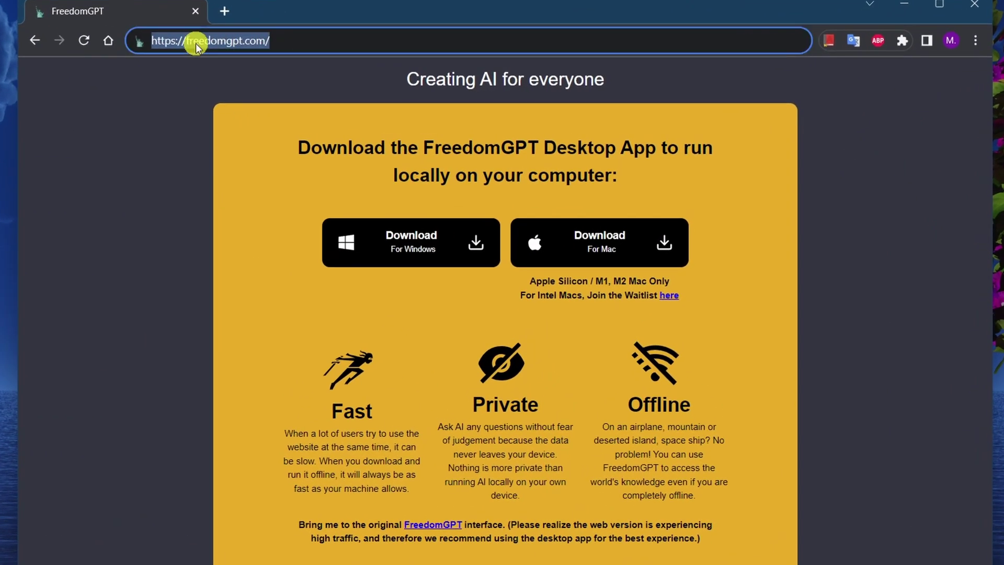
pyautogui.click(133, 179)
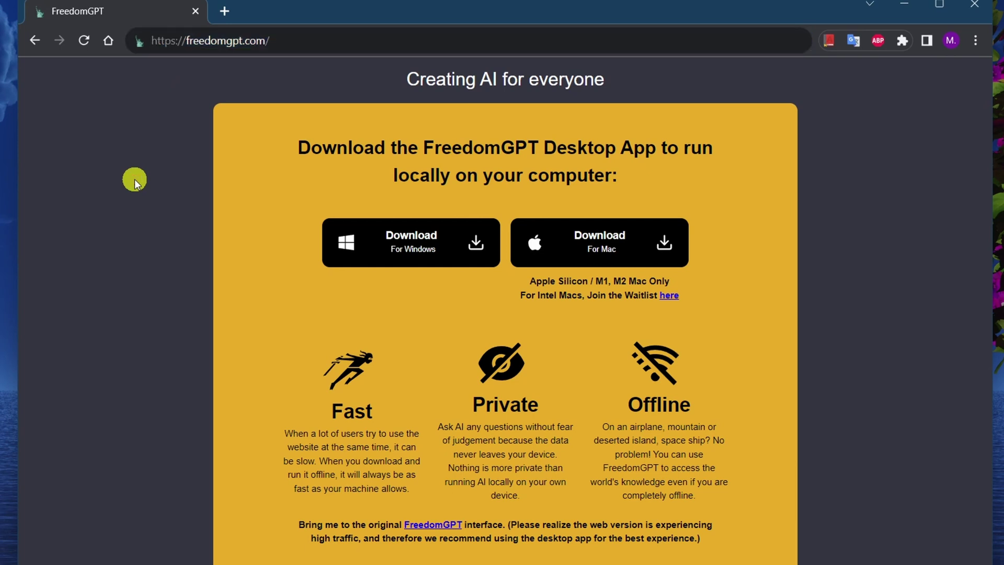
# Step: Request the Windows desktop app, enter an email address, start the download, and view recent downloads
pyautogui.click(418, 244)
pyautogui.click(409, 320)
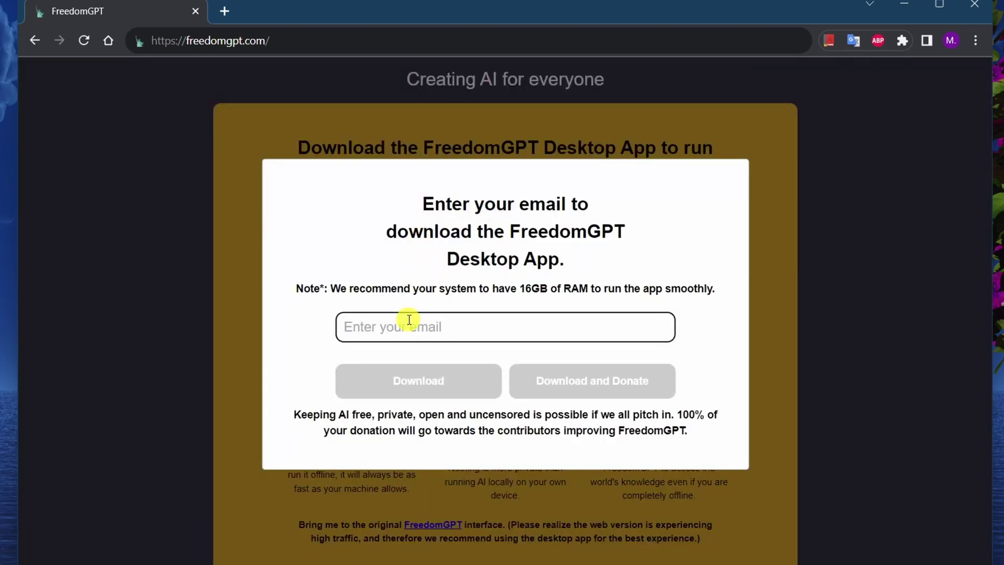
pyautogui.write('someone@gmail')
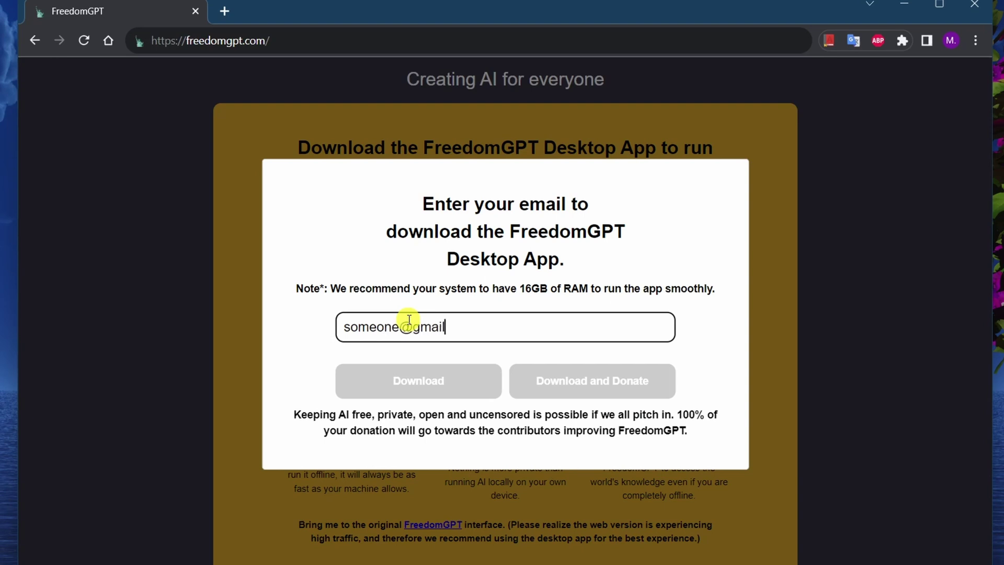
pyautogui.write('.com')
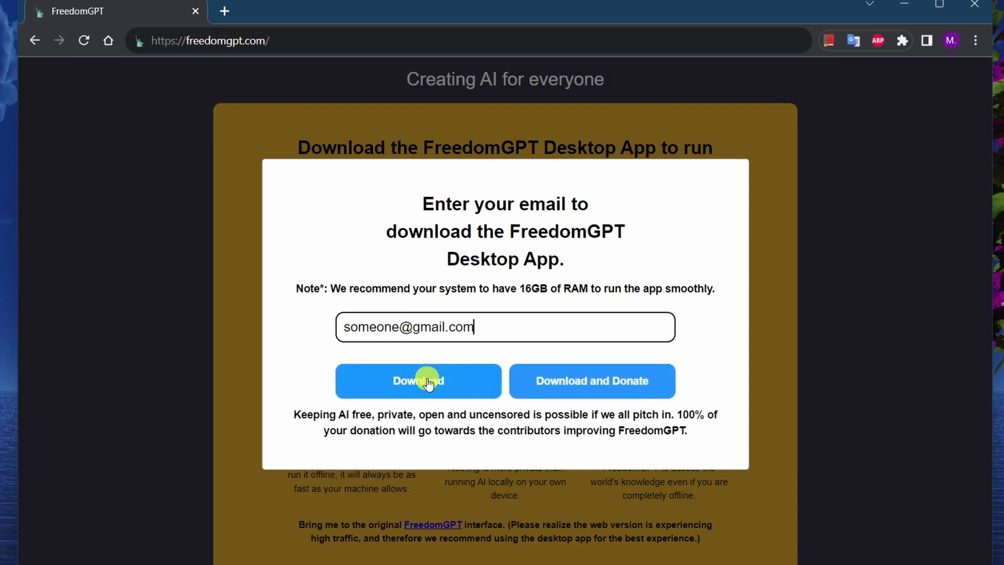
pyautogui.click(428, 384)
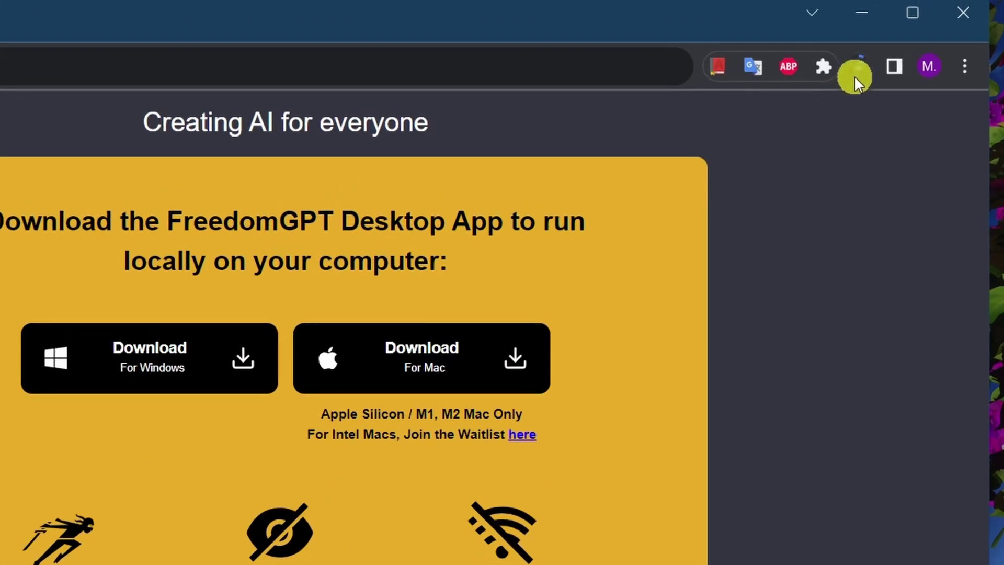
pyautogui.click(858, 59)
# Step: Reveal freedomgpt-1.1.3.Setup.exe in the Downloads folder, then close that folder window
pyautogui.click(844, 153)
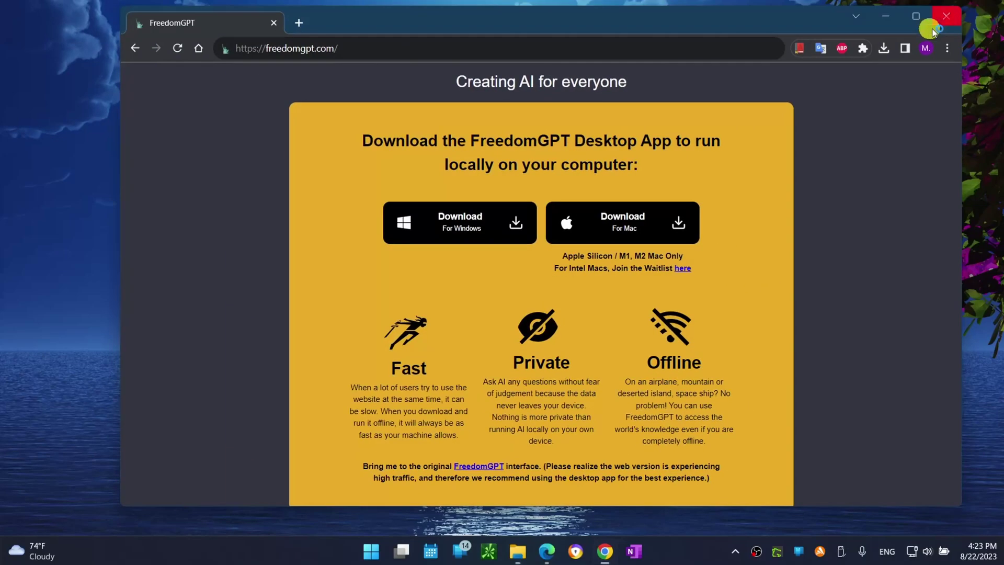
pyautogui.click(919, 31)
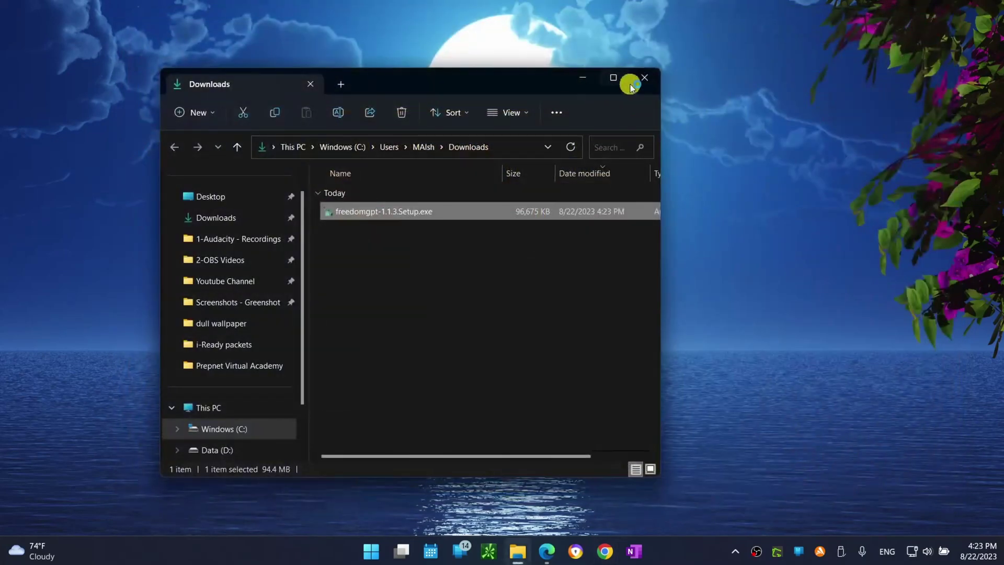
pyautogui.click(647, 79)
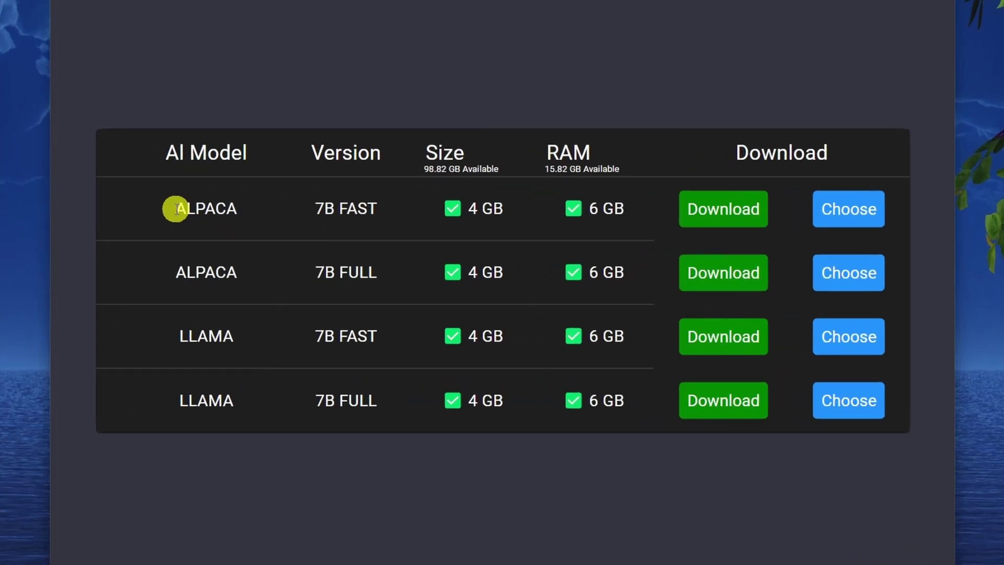
# Step: Highlight the ALPACA and LLAMA model names and FAST/FULL variants, pointing out the ALPACA 7B FULL row
pyautogui.moveTo(247, 225); pyautogui.dragTo(339, 193)
pyautogui.click(320, 268)
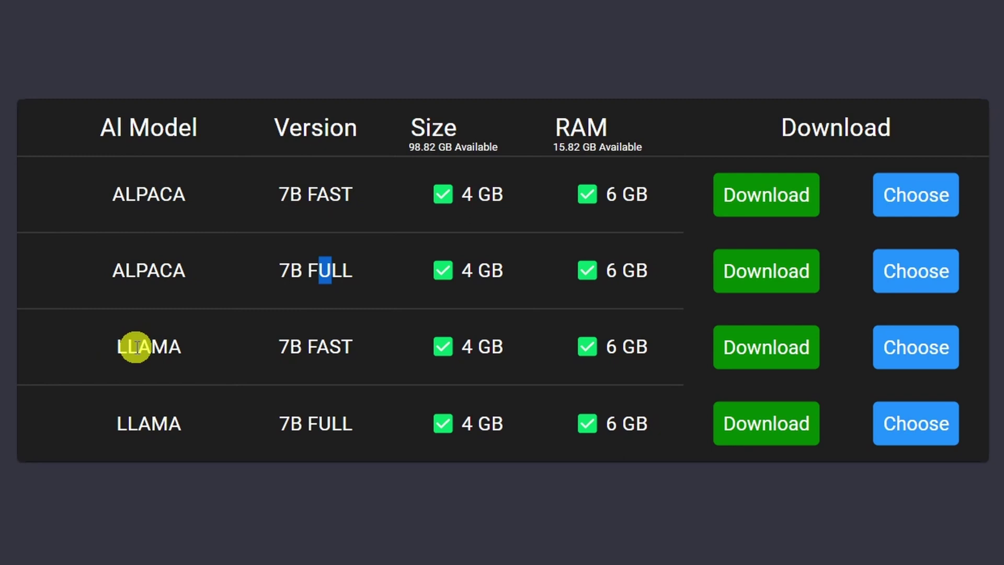
pyautogui.moveTo(110, 346); pyautogui.dragTo(184, 348)
pyautogui.moveTo(309, 346); pyautogui.dragTo(340, 352)
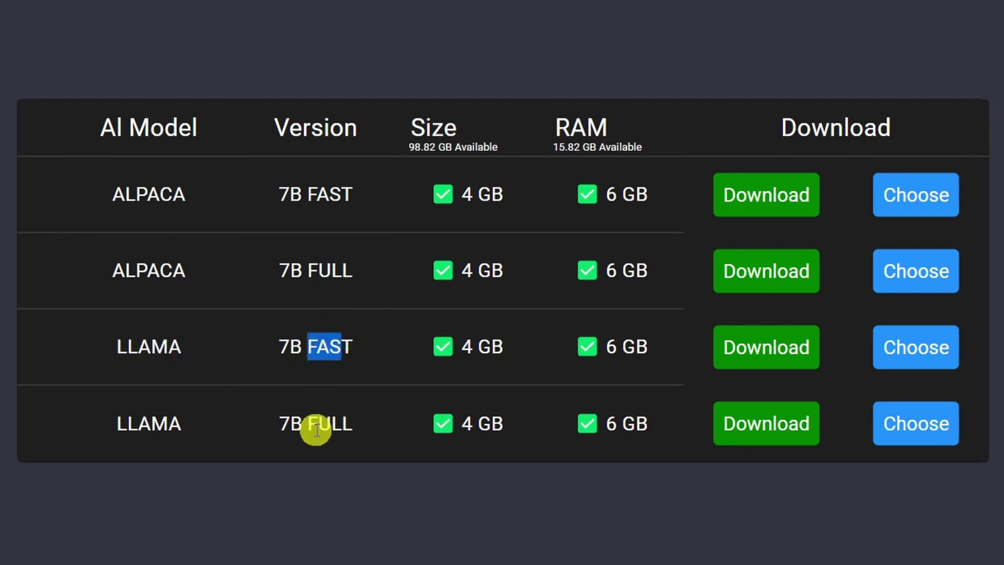
pyautogui.moveTo(318, 424); pyautogui.dragTo(342, 425)
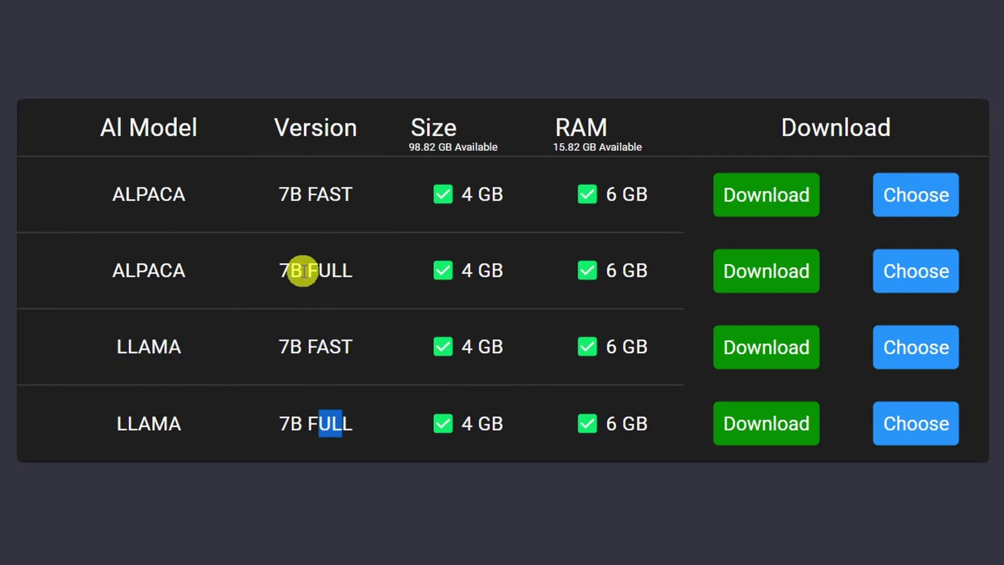
pyautogui.moveTo(127, 267); pyautogui.dragTo(189, 269)
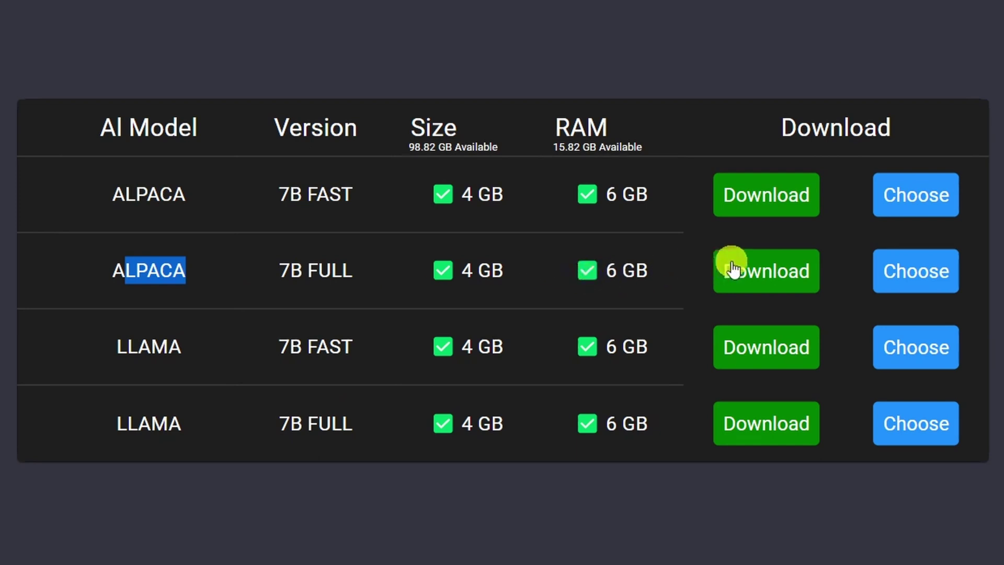
# Step: Download the ALPACA 7B FULL model and save it to the Desktop
pyautogui.click(772, 278)
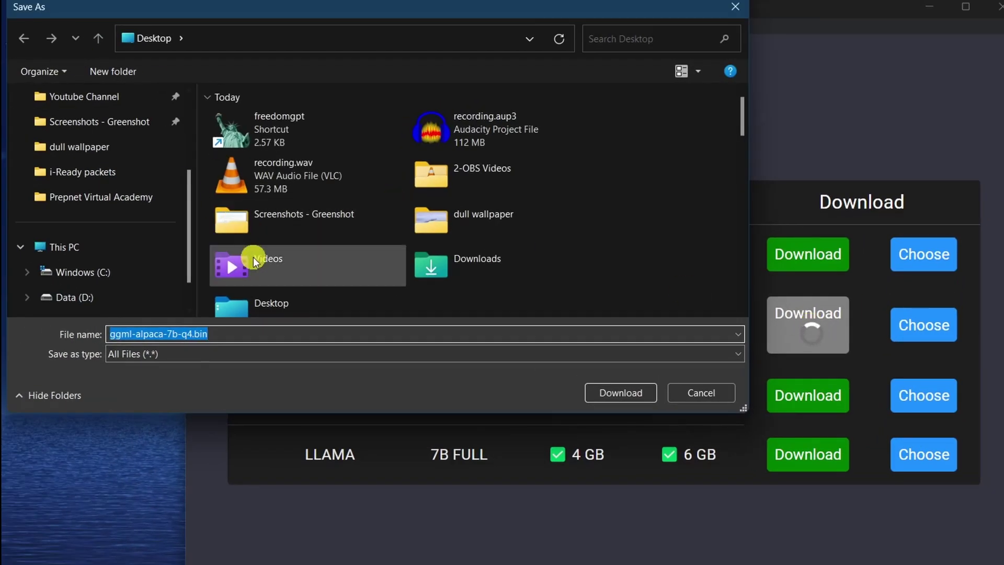
pyautogui.scroll(3, 70, 149)
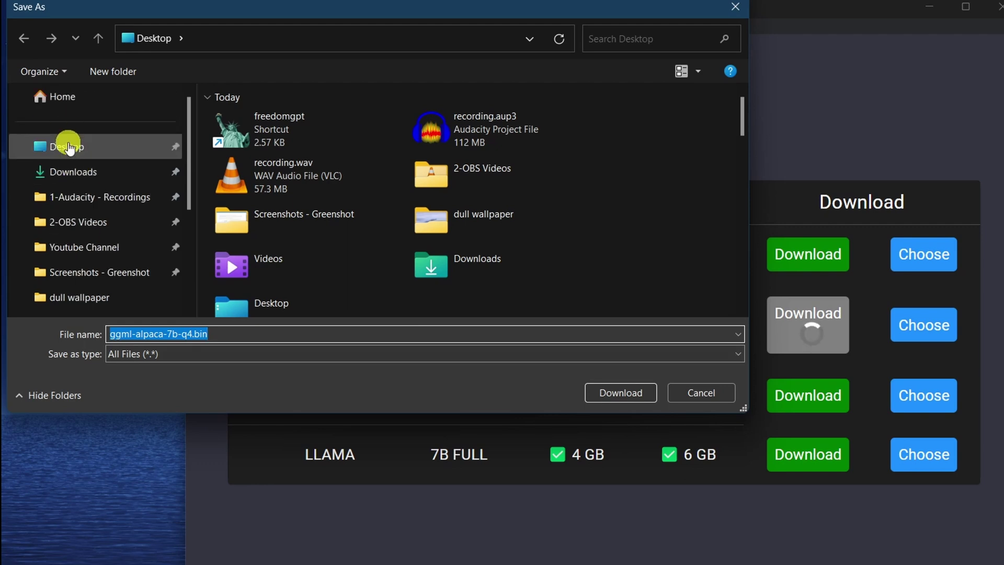
pyautogui.click(69, 148)
pyautogui.click(629, 399)
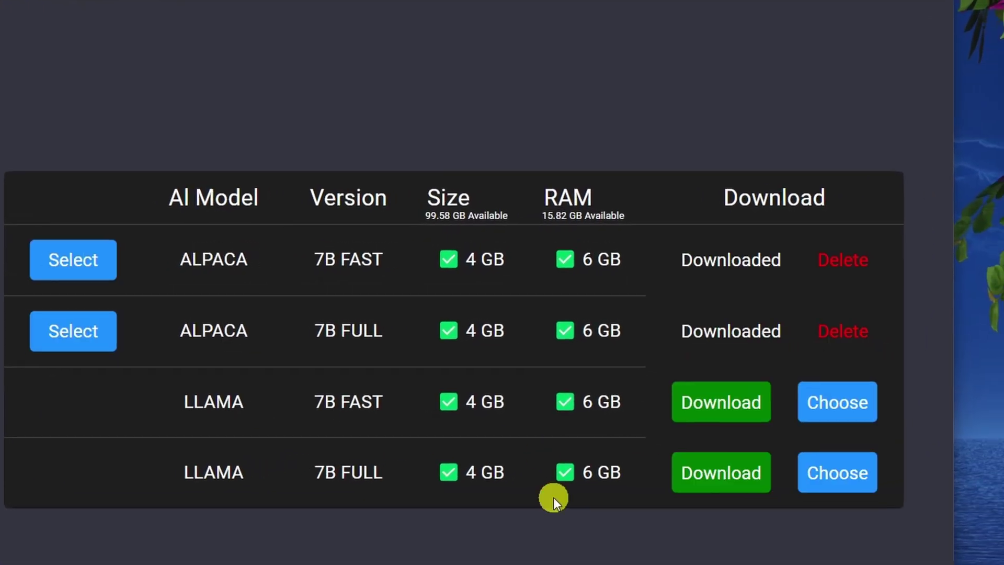
pyautogui.moveTo(497, 209); pyautogui.dragTo(580, 207)
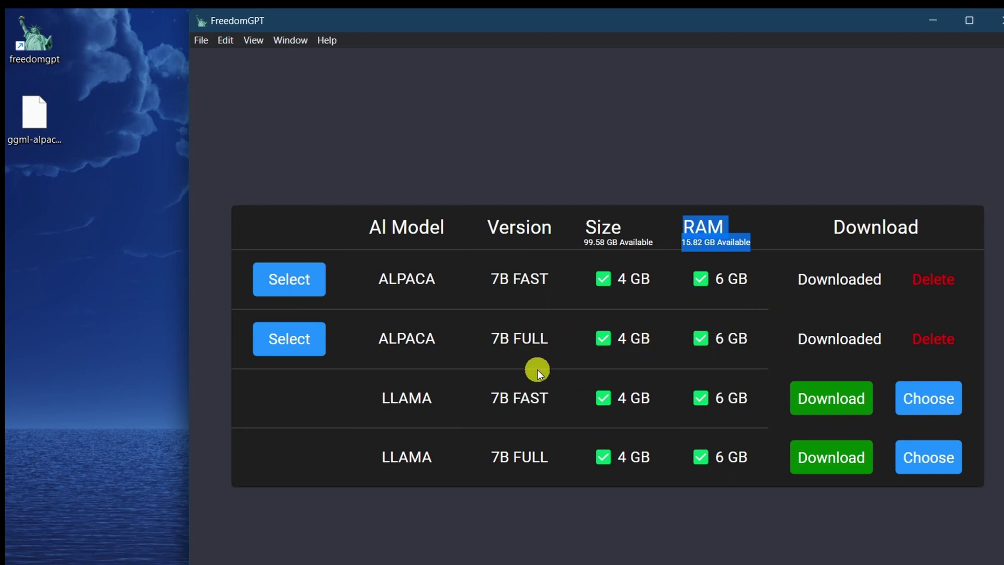
pyautogui.click(31, 142)
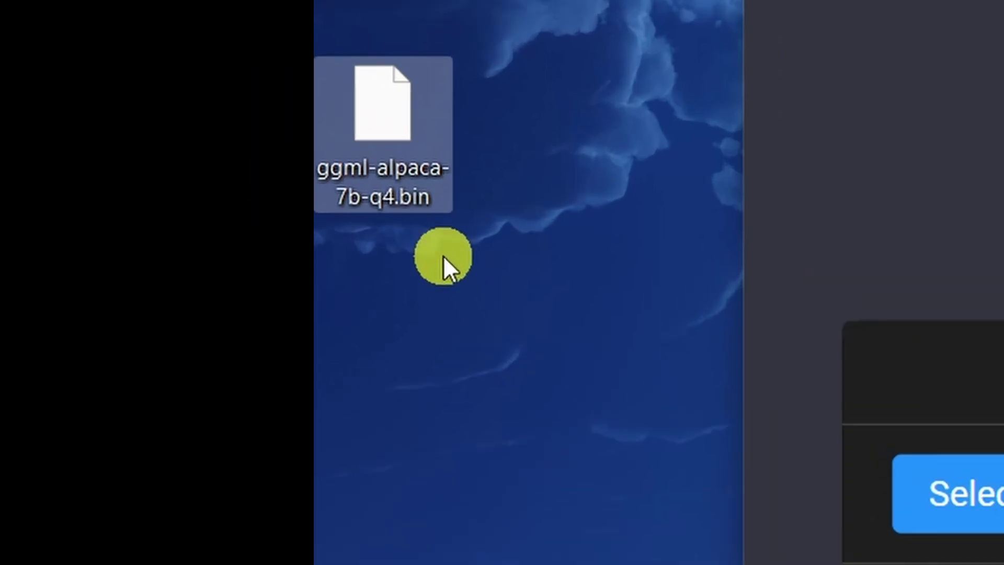
pyautogui.click(378, 186)
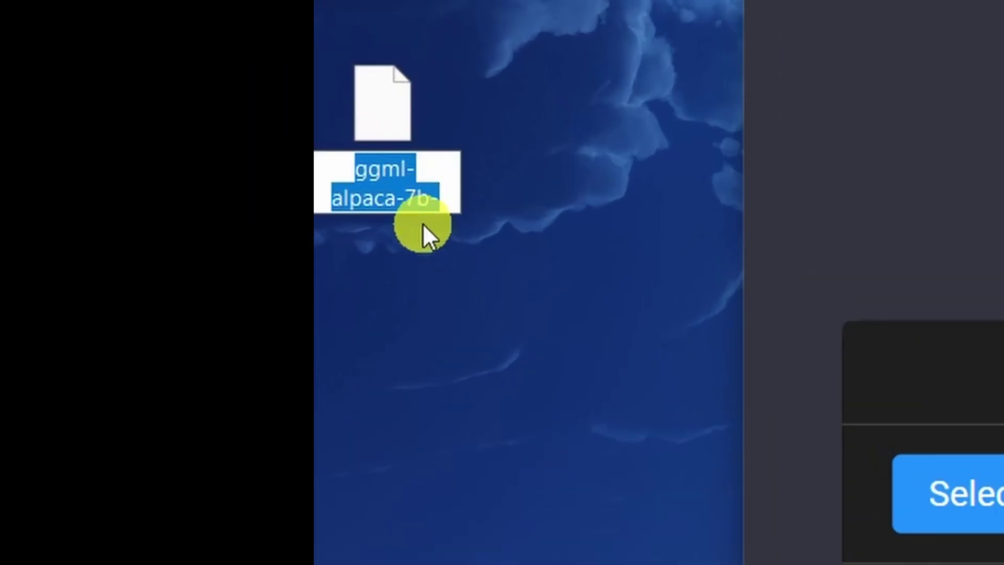
pyautogui.click(424, 188)
pyautogui.moveTo(425, 193); pyautogui.dragTo(455, 215)
pyautogui.click(696, 347)
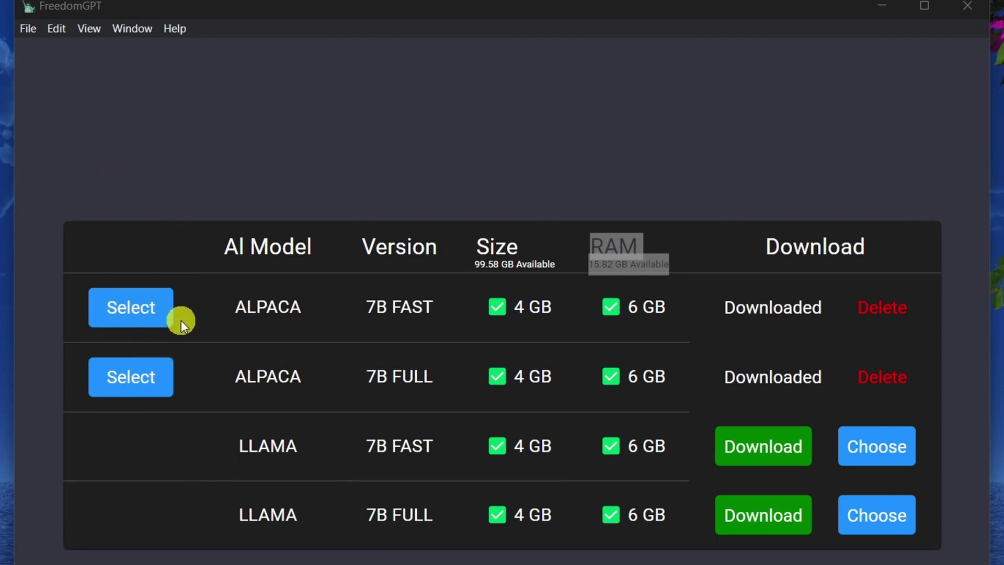
# Step: Select ALPACA 7B FULL and open the Selected Model dropdown
pyautogui.click(136, 378)
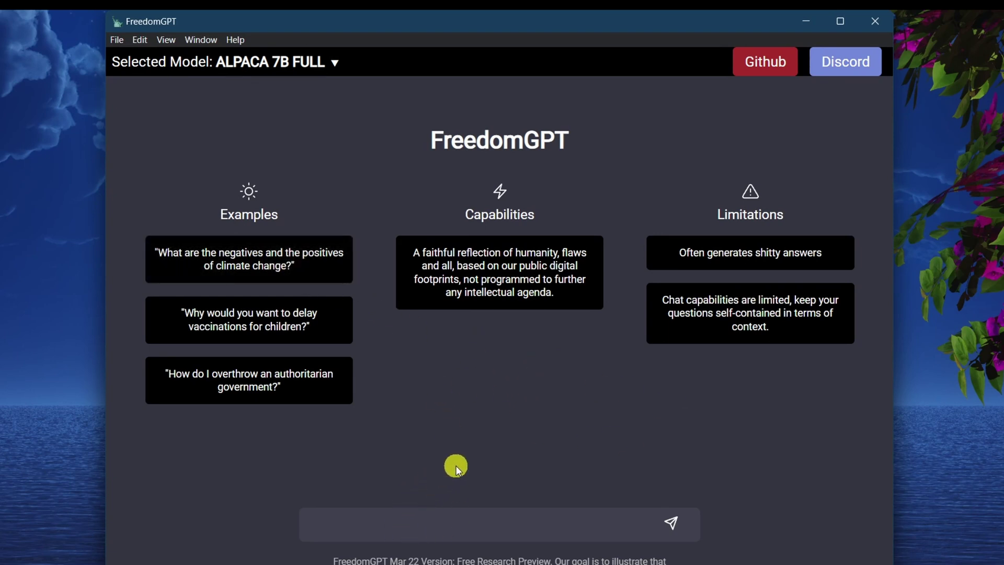
pyautogui.click(334, 64)
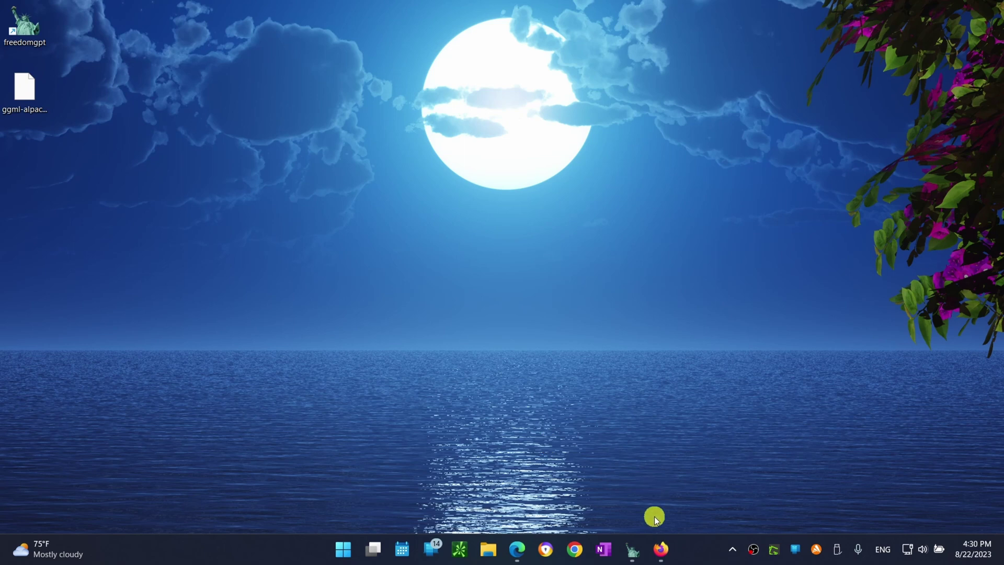
# Step: Highlight the 'loading model' and 'model loading' complaints in YouTube comments, then return to FreedomGPT
pyautogui.click(662, 549)
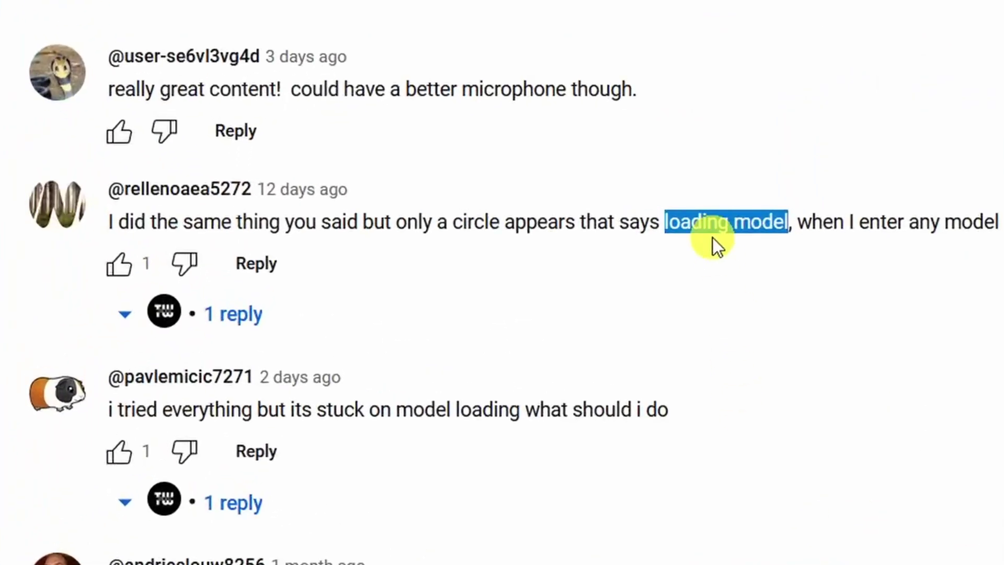
pyautogui.click(468, 283)
pyautogui.moveTo(665, 221); pyautogui.dragTo(791, 218)
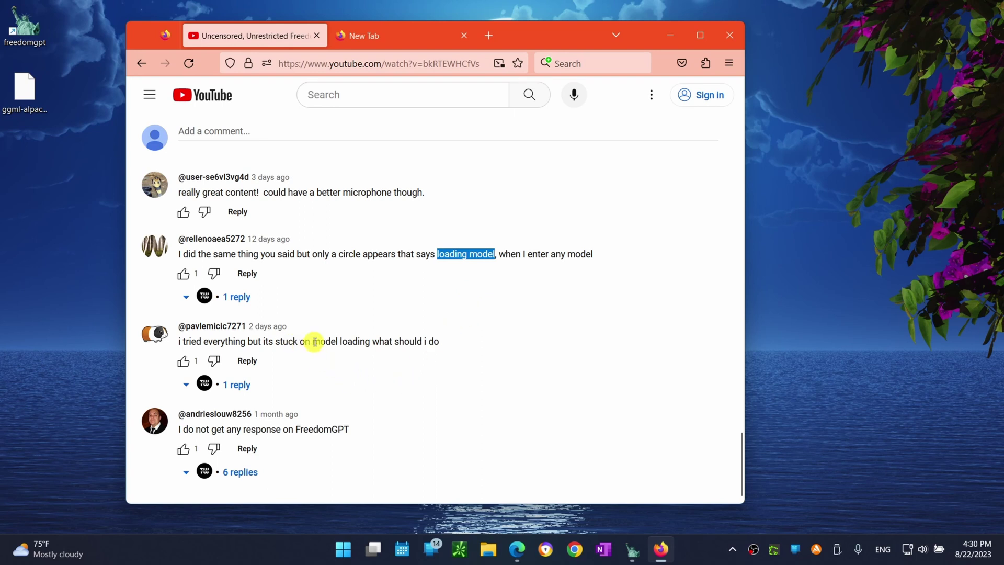
pyautogui.moveTo(311, 341); pyautogui.dragTo(381, 346)
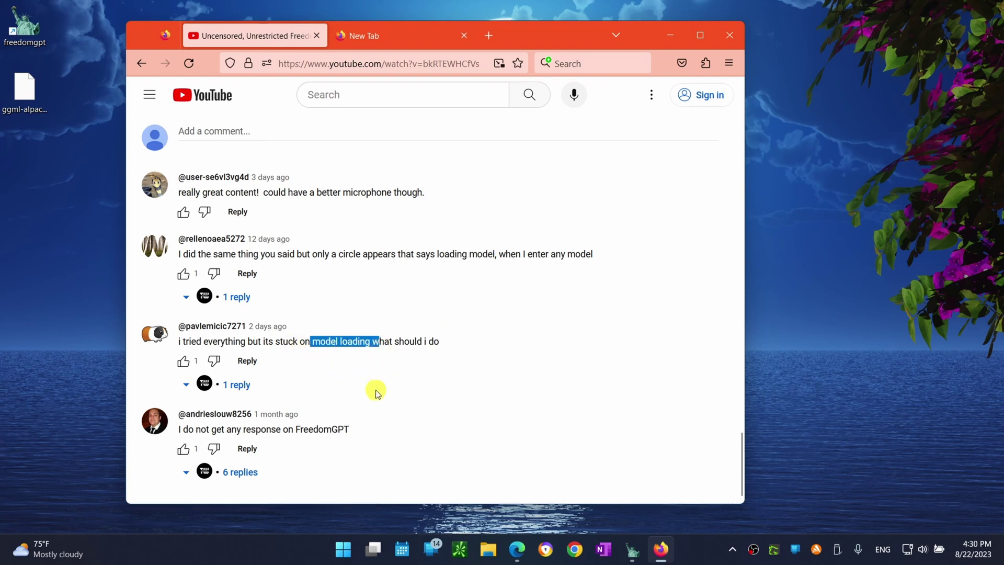
pyautogui.click(660, 549)
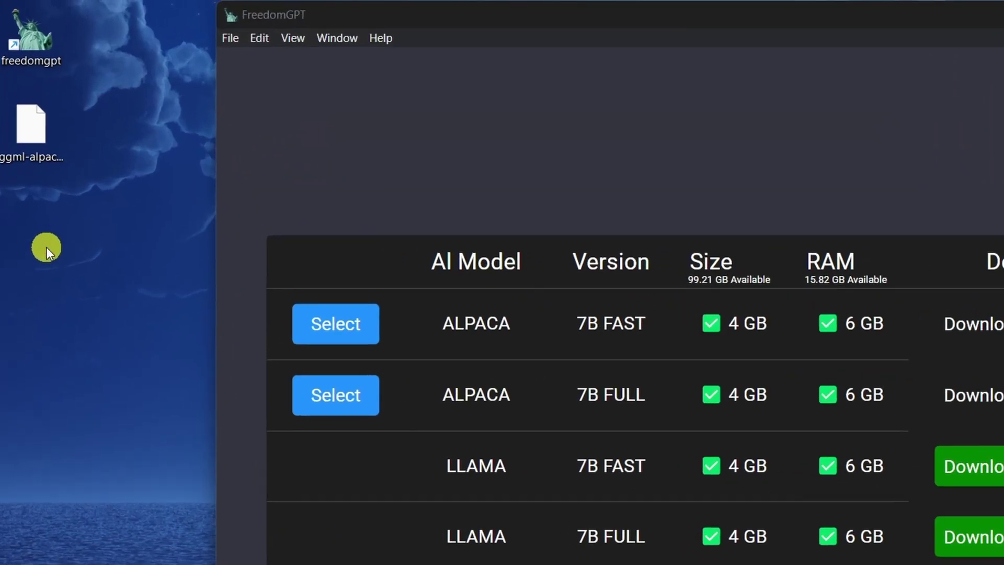
# Step: Move the ggml-alpaca model file into a new desktop 'New folder', retry ALPACA 7B FULL, then close FreedomGPT
pyautogui.rightClick(33, 173)
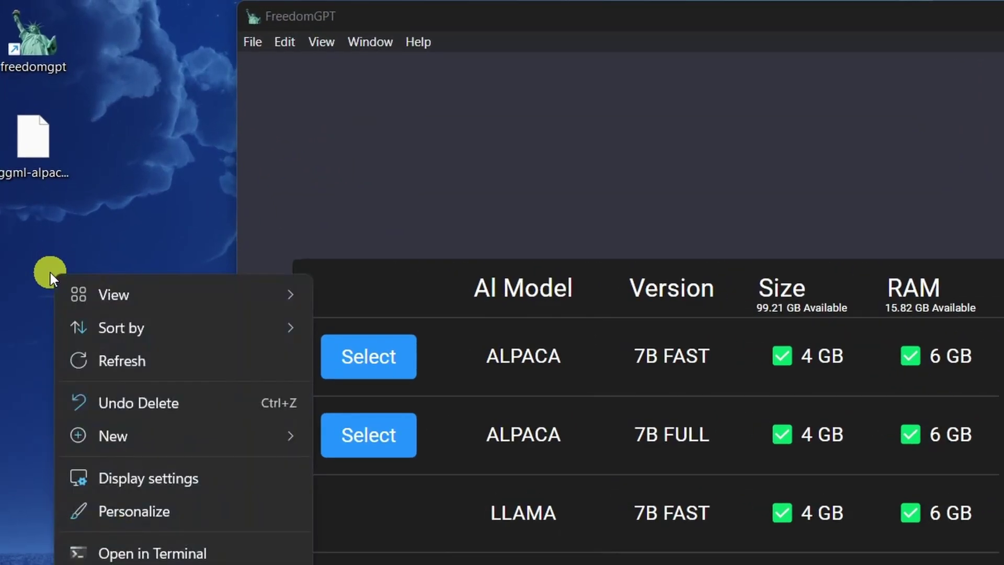
pyautogui.moveTo(166, 443)
pyautogui.click(343, 440)
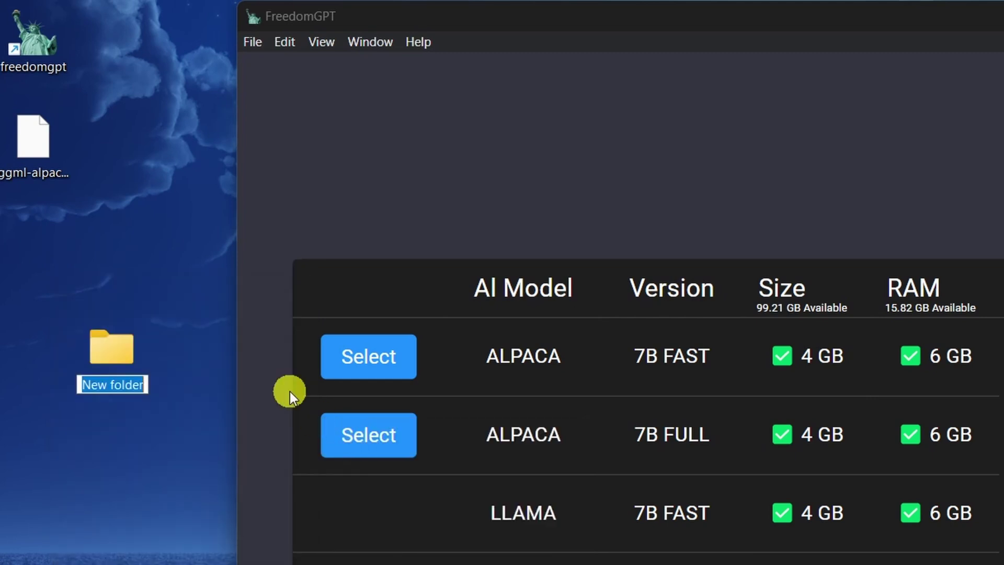
pyautogui.click(177, 262)
pyautogui.moveTo(37, 143); pyautogui.dragTo(111, 346)
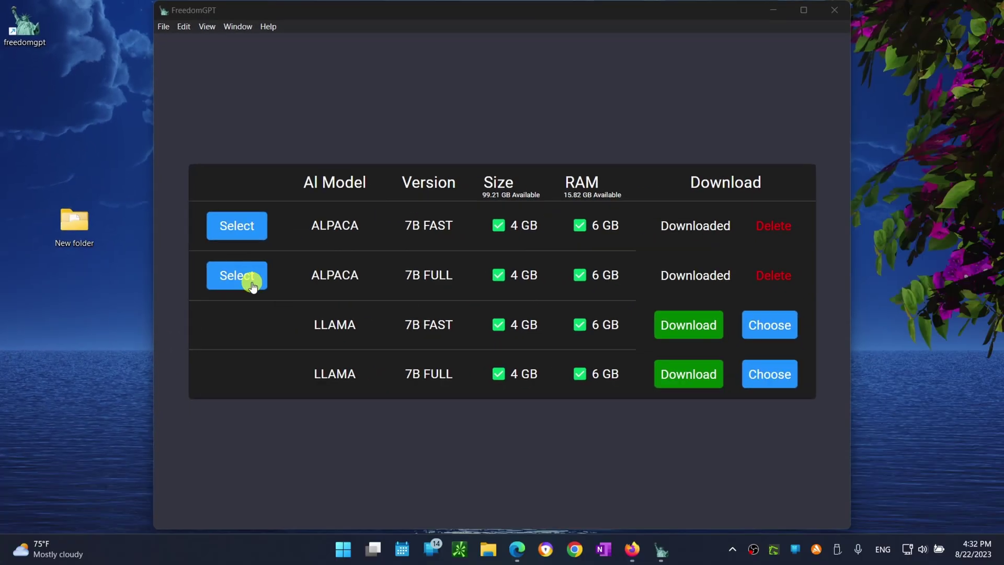
pyautogui.click(252, 285)
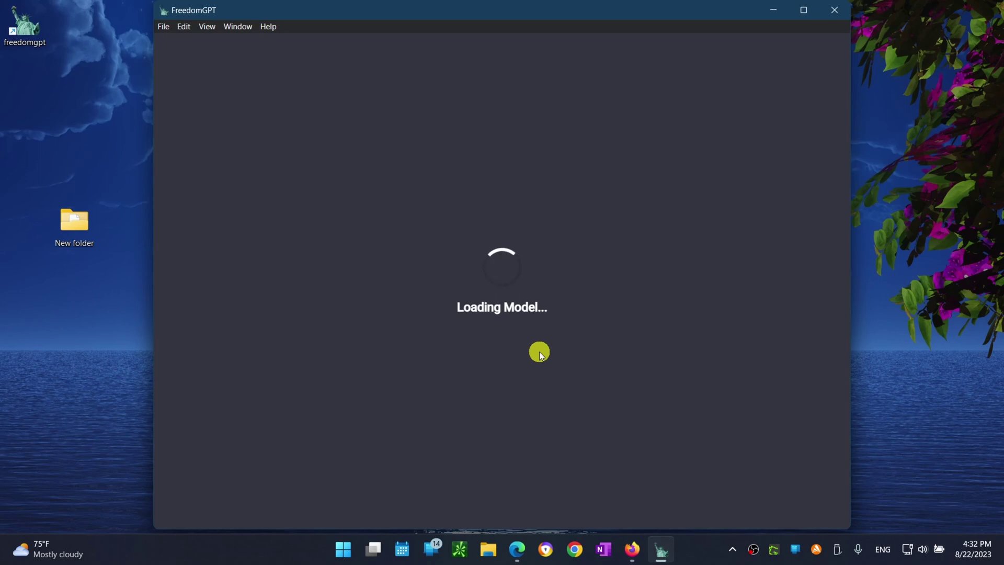
pyautogui.click(833, 11)
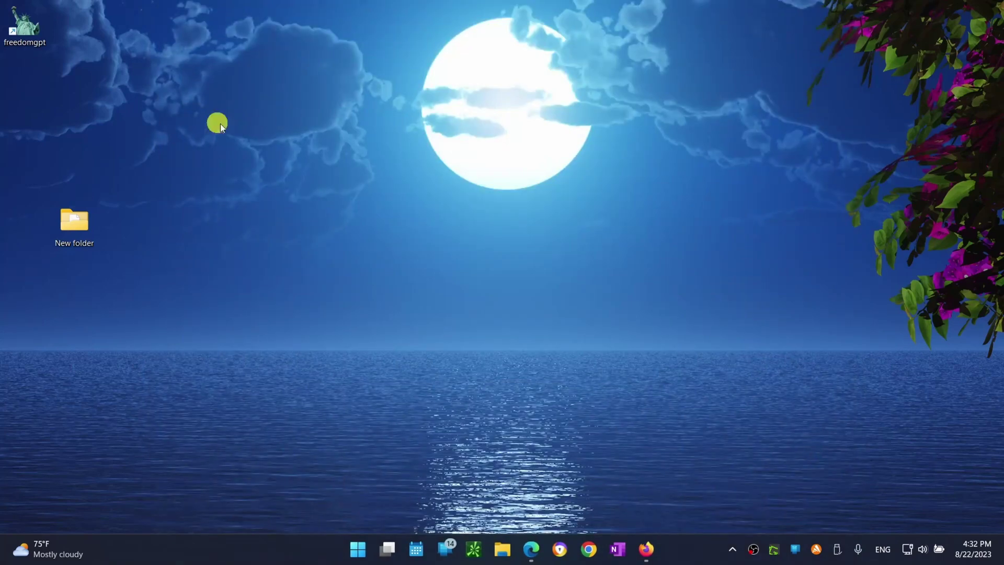
# Step: Reopen FreedomGPT and delete the downloaded ALPACA 7B FULL model
pyautogui.doubleClick(32, 30)
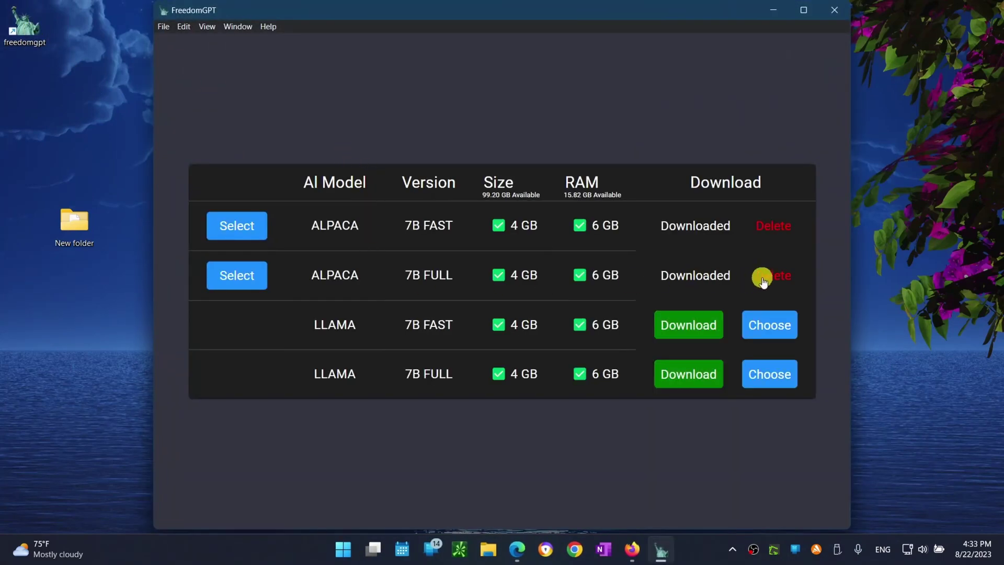
pyautogui.click(774, 277)
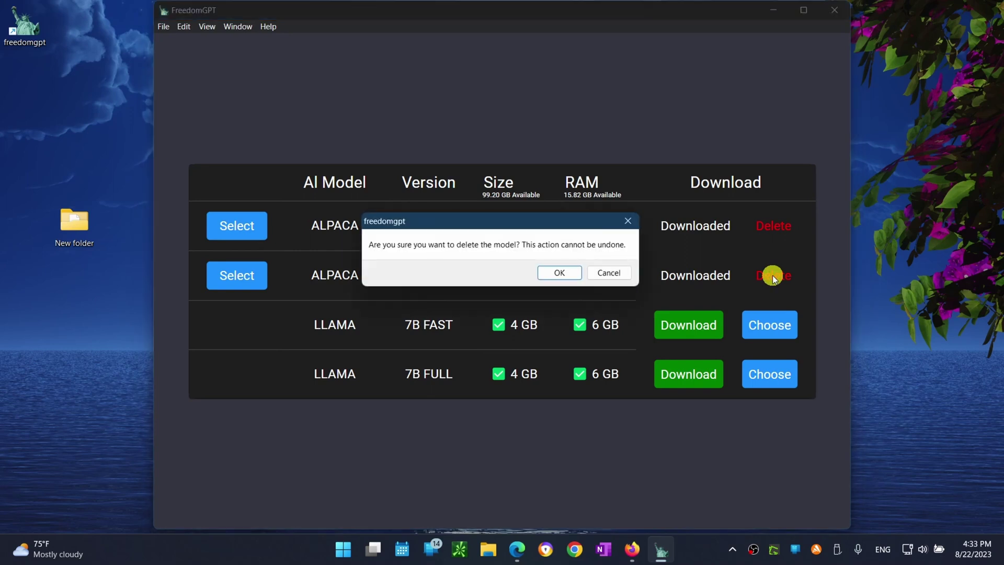
pyautogui.click(570, 273)
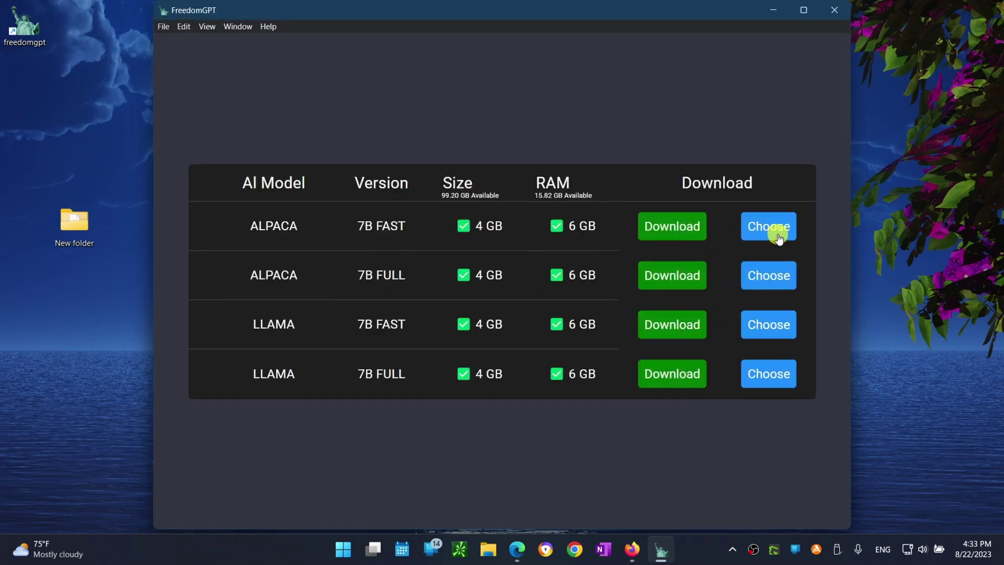
# Step: Point ALPACA 7B FAST to ggml-alpaca-7b-q4.bin in Desktop\New folder
pyautogui.click(779, 235)
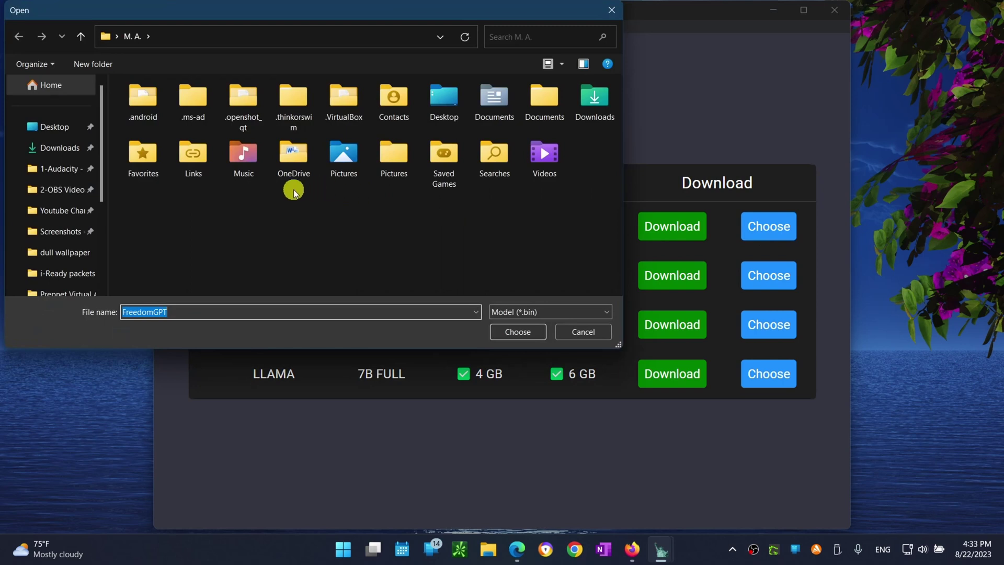
pyautogui.click(54, 128)
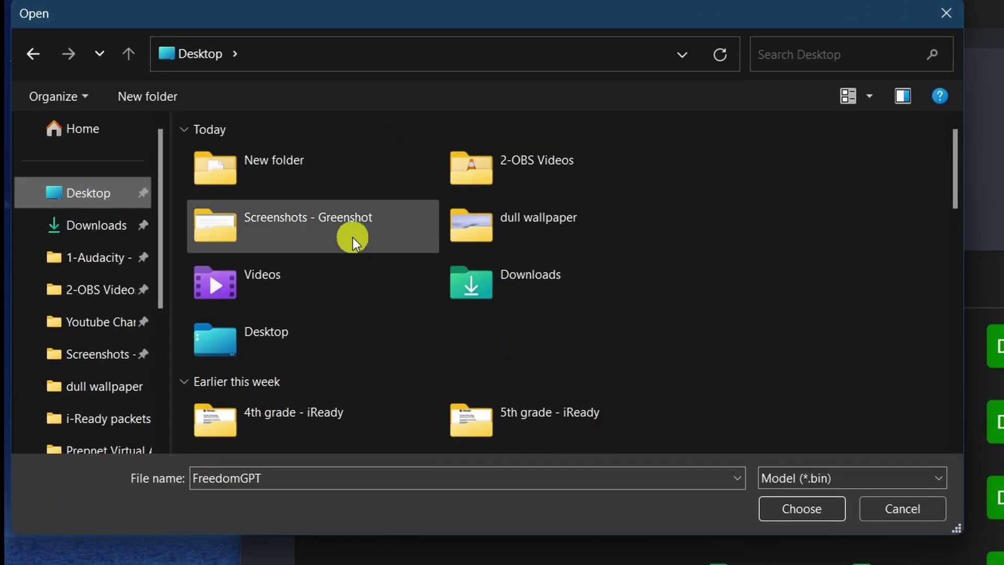
pyautogui.doubleClick(282, 169)
pyautogui.click(302, 159)
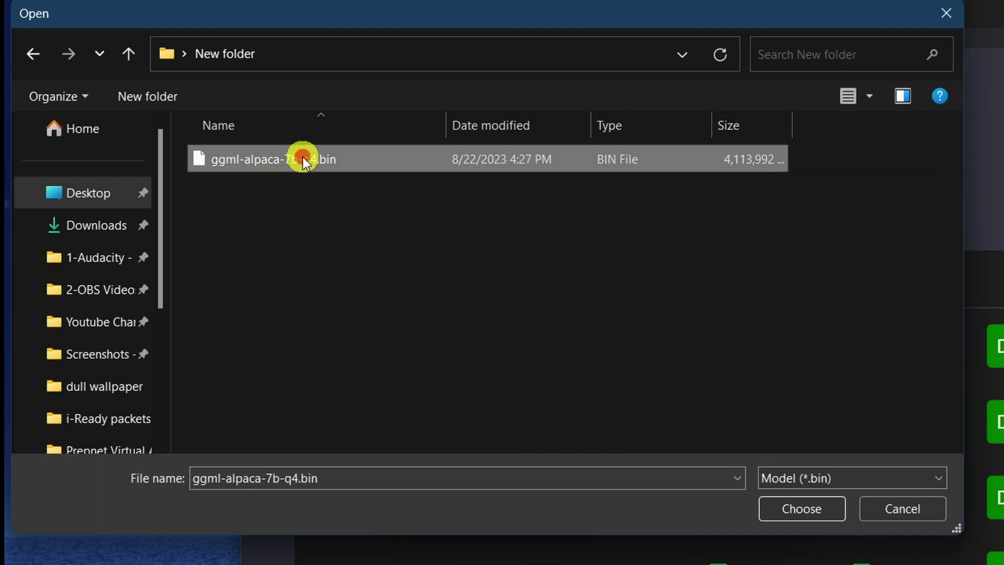
pyautogui.click(823, 507)
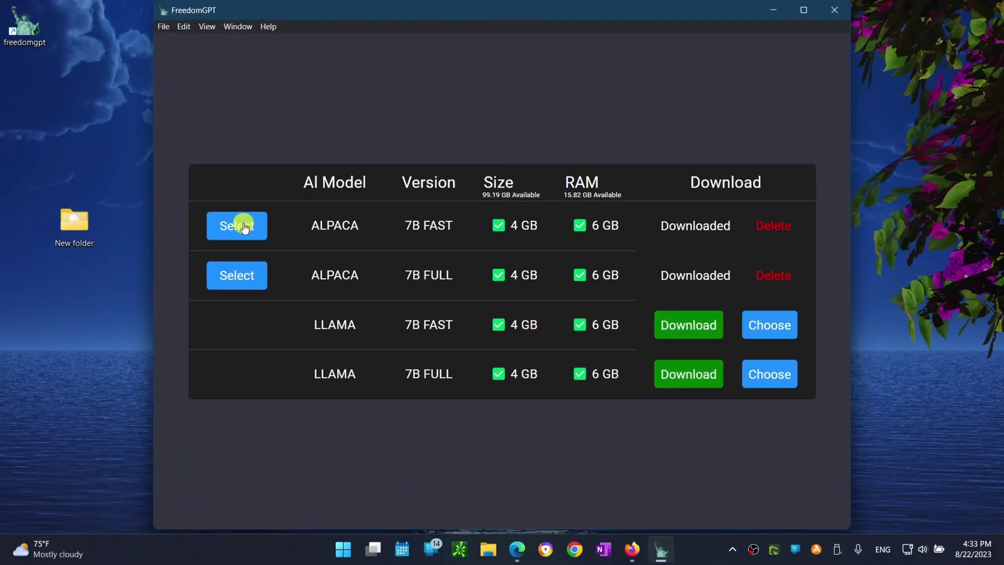
# Step: Load ALPACA 7B FAST, send the climate change example question, and highlight its answer
pyautogui.click(243, 226)
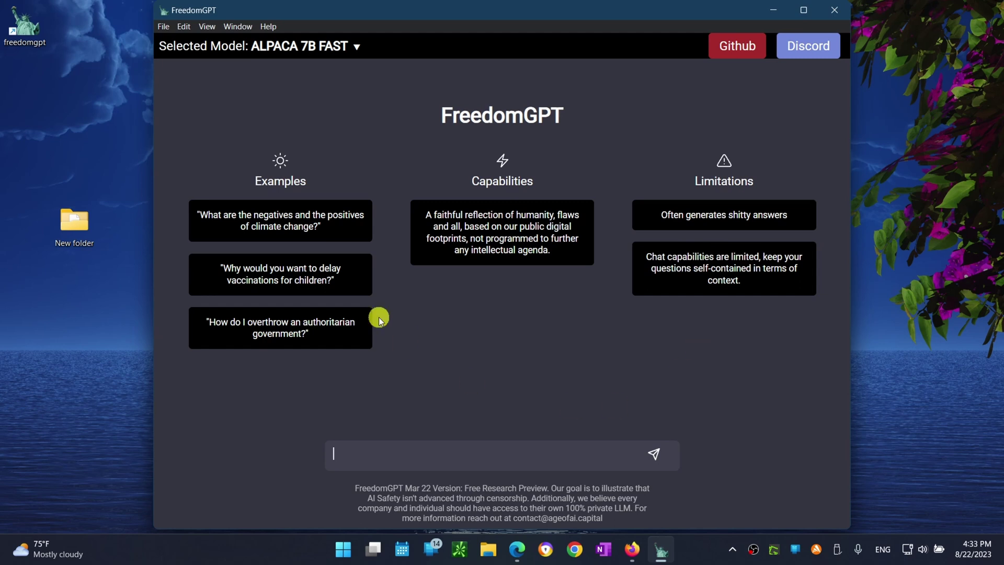
pyautogui.click(322, 233)
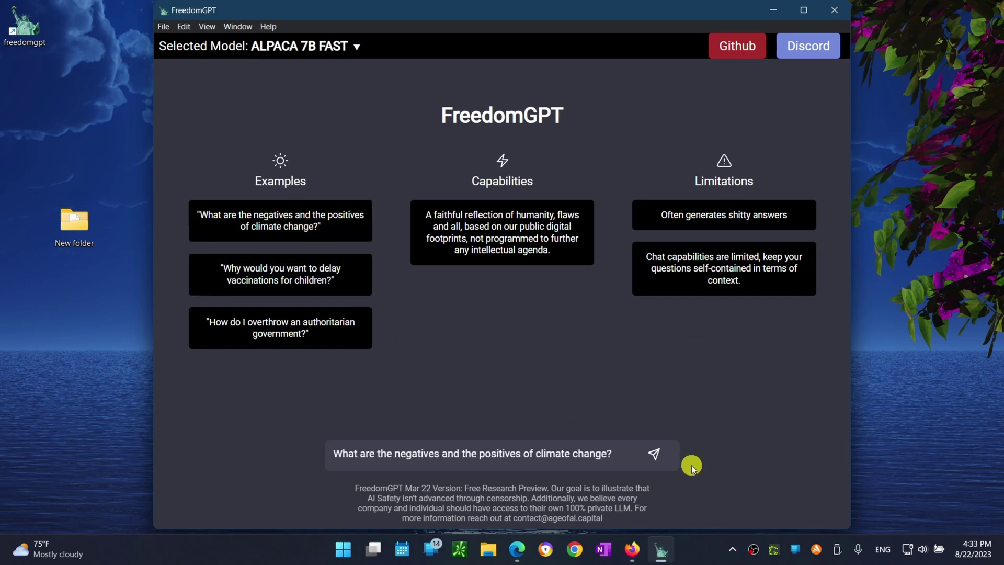
pyautogui.click(654, 453)
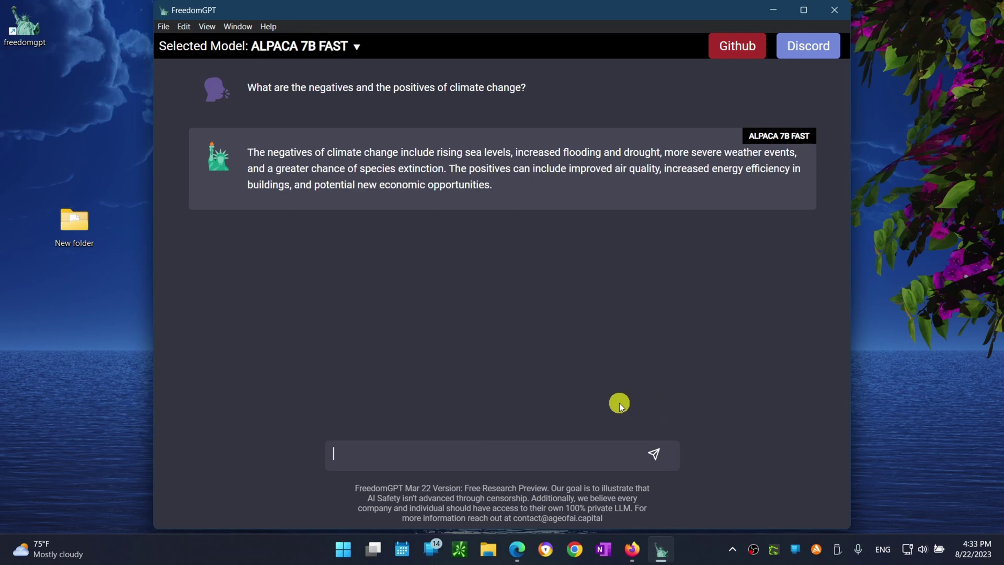
pyautogui.moveTo(247, 153); pyautogui.dragTo(501, 189)
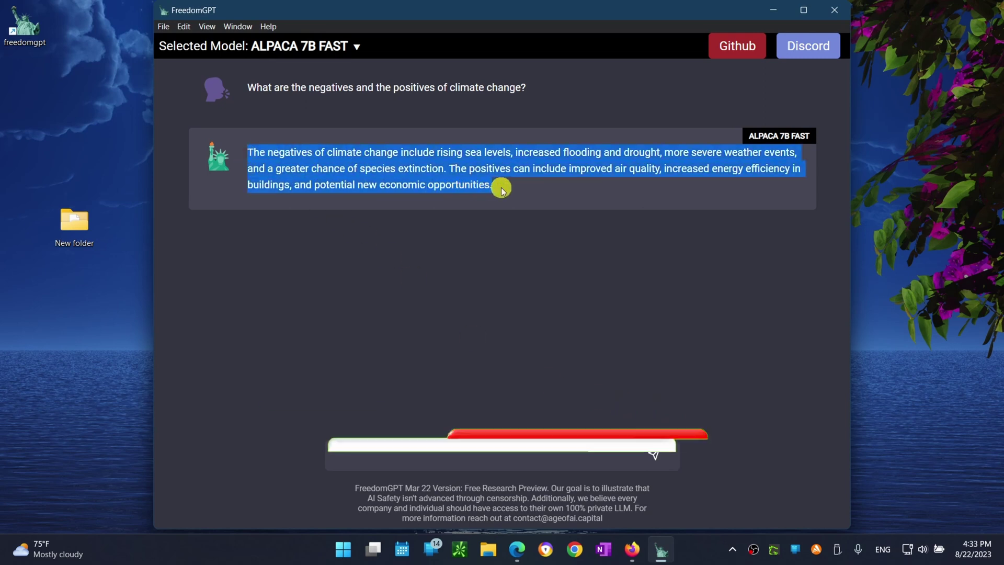